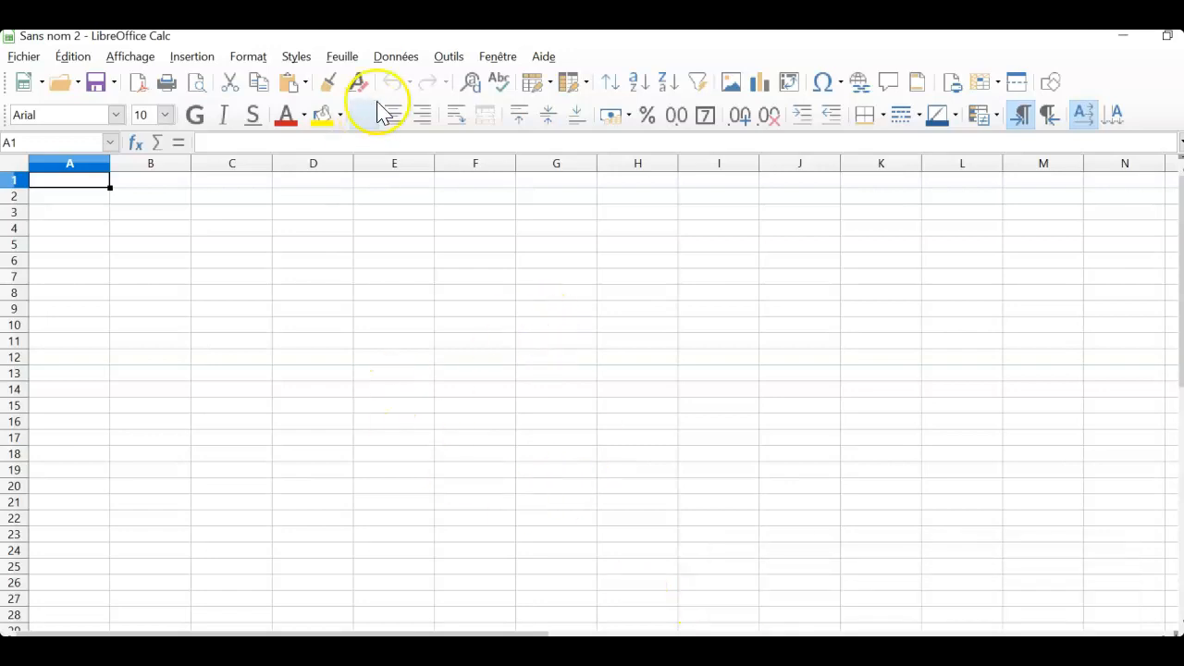
- Merge and centre cells A3 to C3 into a single label cell
left_click(59, 213)
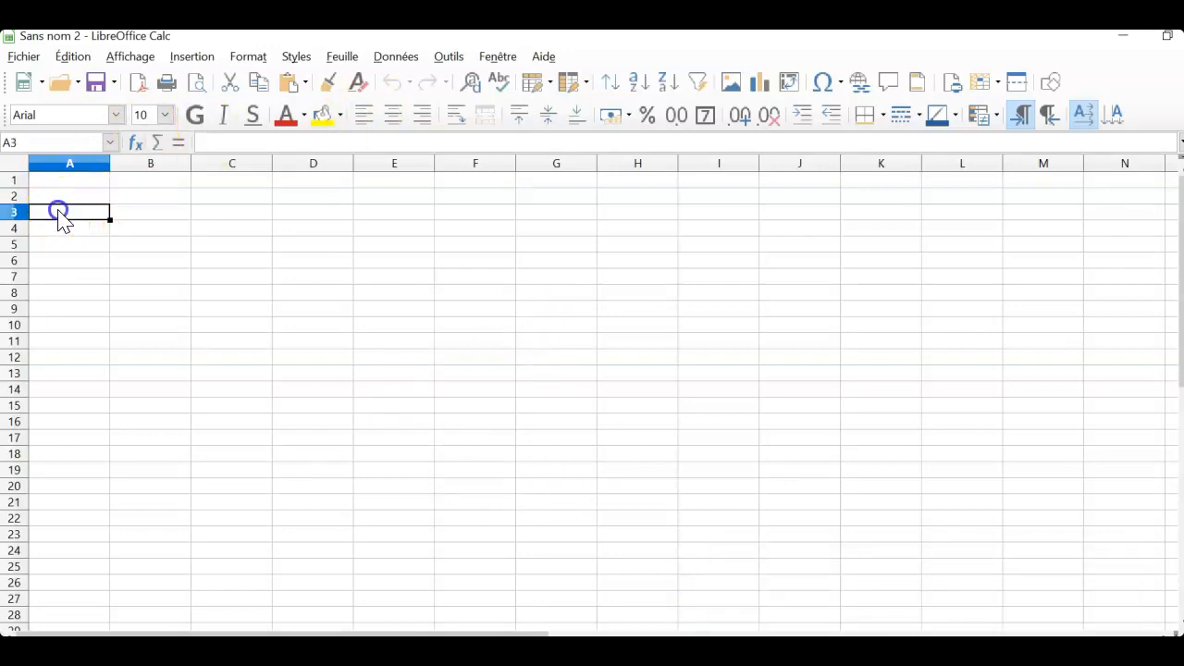
left_click(79, 242)
left_click_drag(82, 213, 242, 224)
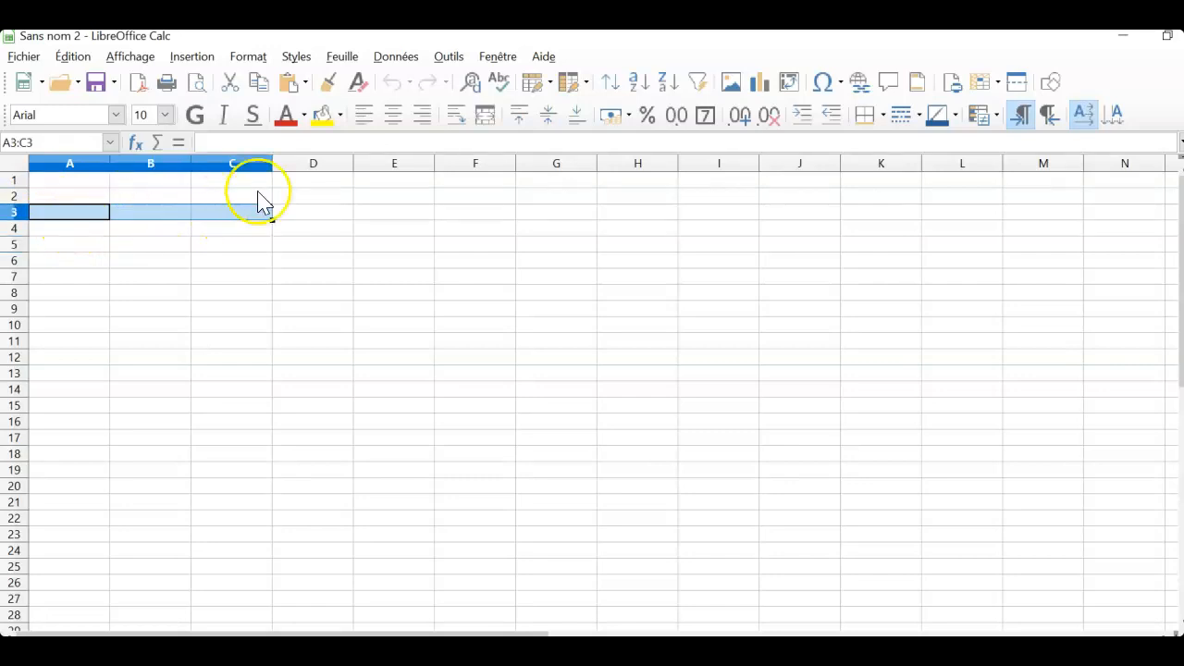
left_click(493, 119)
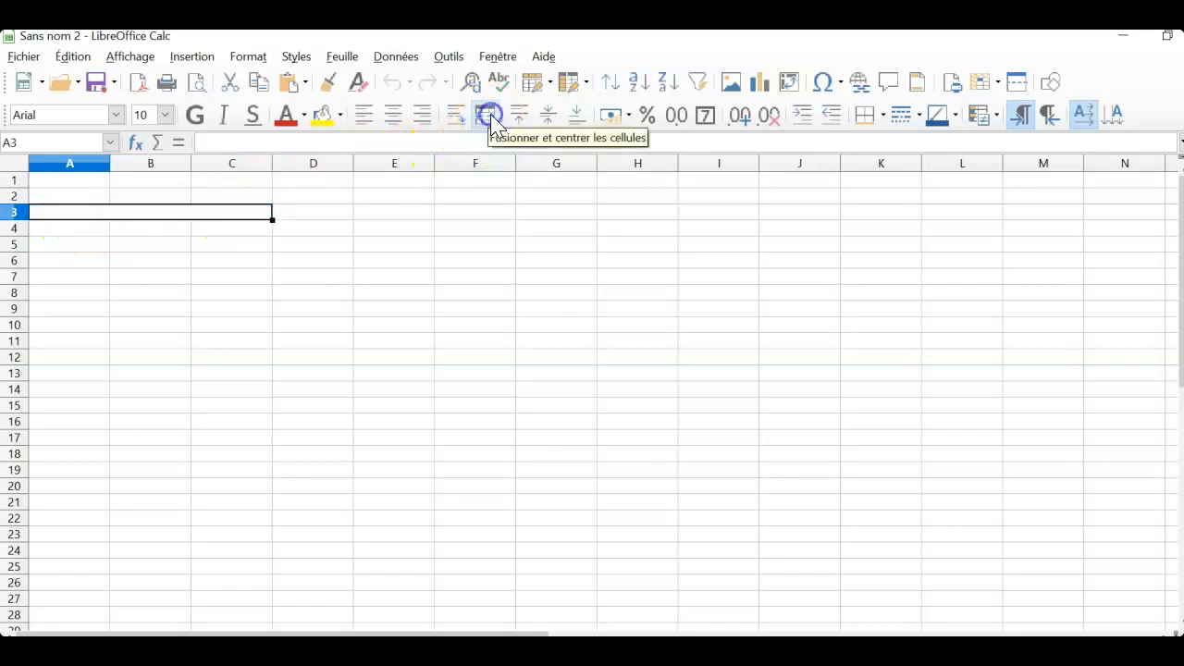
- Merge and centre cells A4 to C4, and separately A5 to C5, as two more label cells
left_click(42, 233)
left_click_drag(43, 233, 212, 226)
left_click(288, 233)
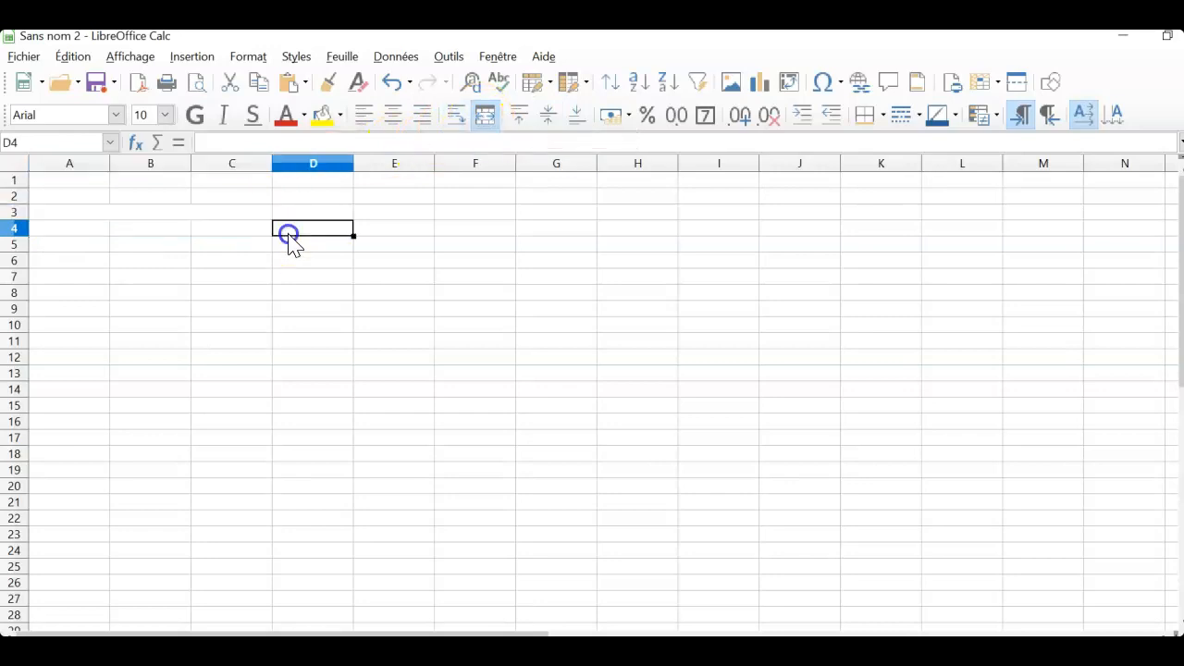
left_click(57, 231)
left_click_drag(57, 233, 222, 235)
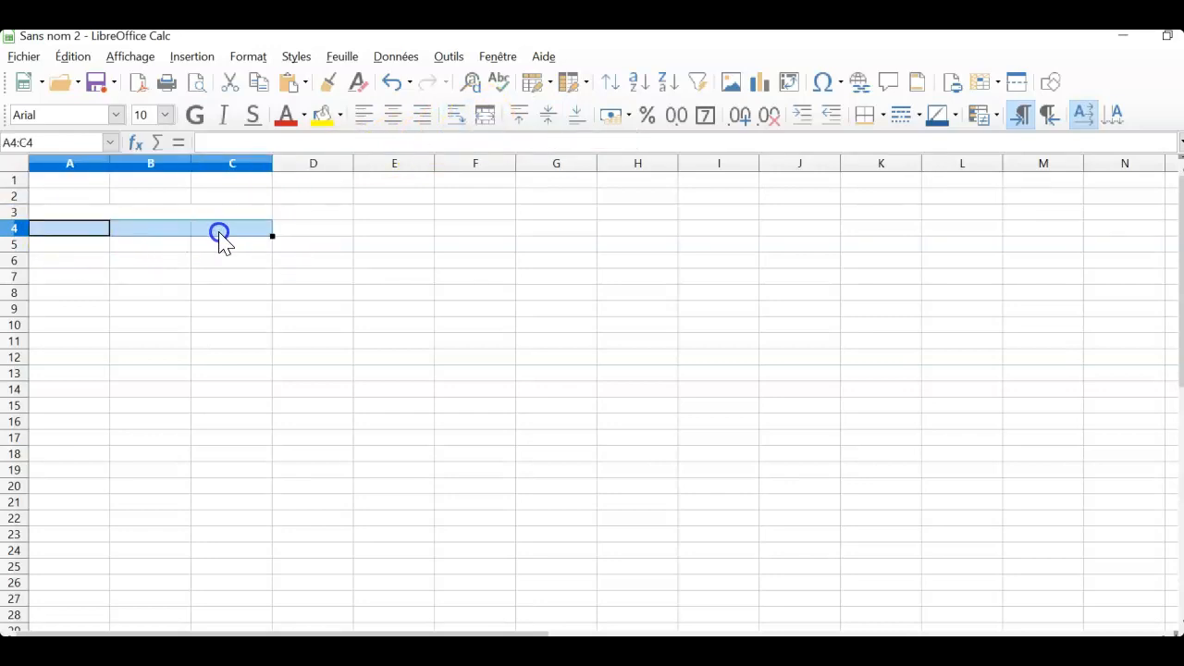
left_click(490, 125)
left_click_drag(51, 245, 196, 251)
left_click(491, 116)
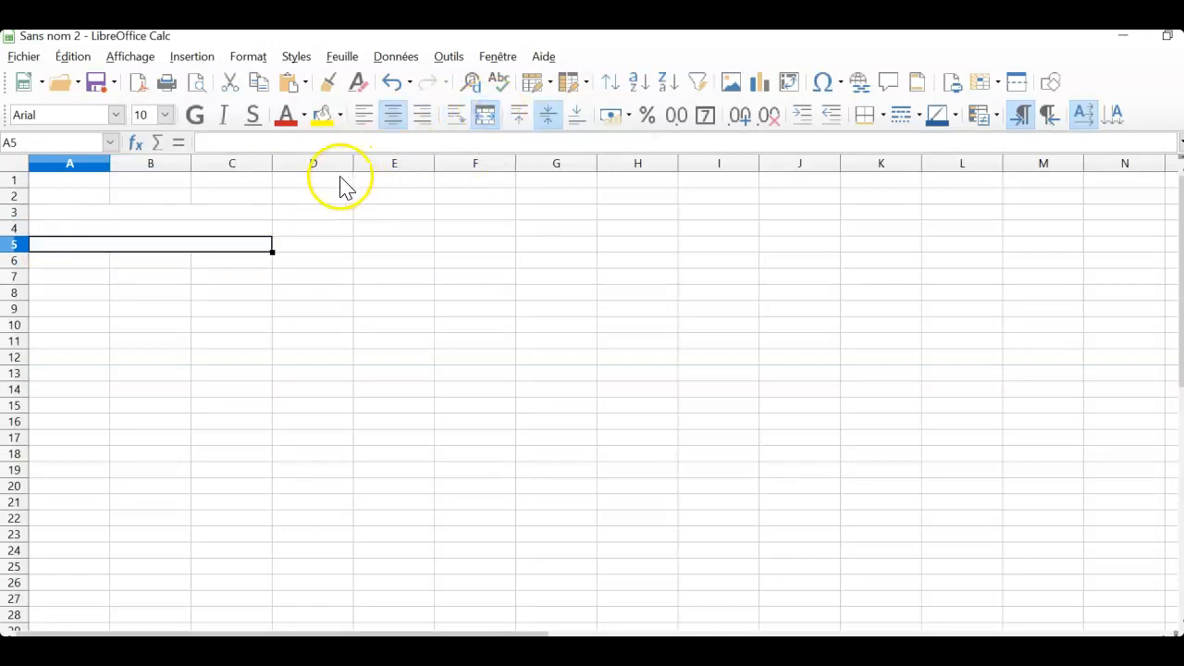
- Enter the label "Longueur d'un côté (cm)" in the merged cell of row 3
left_click(227, 215)
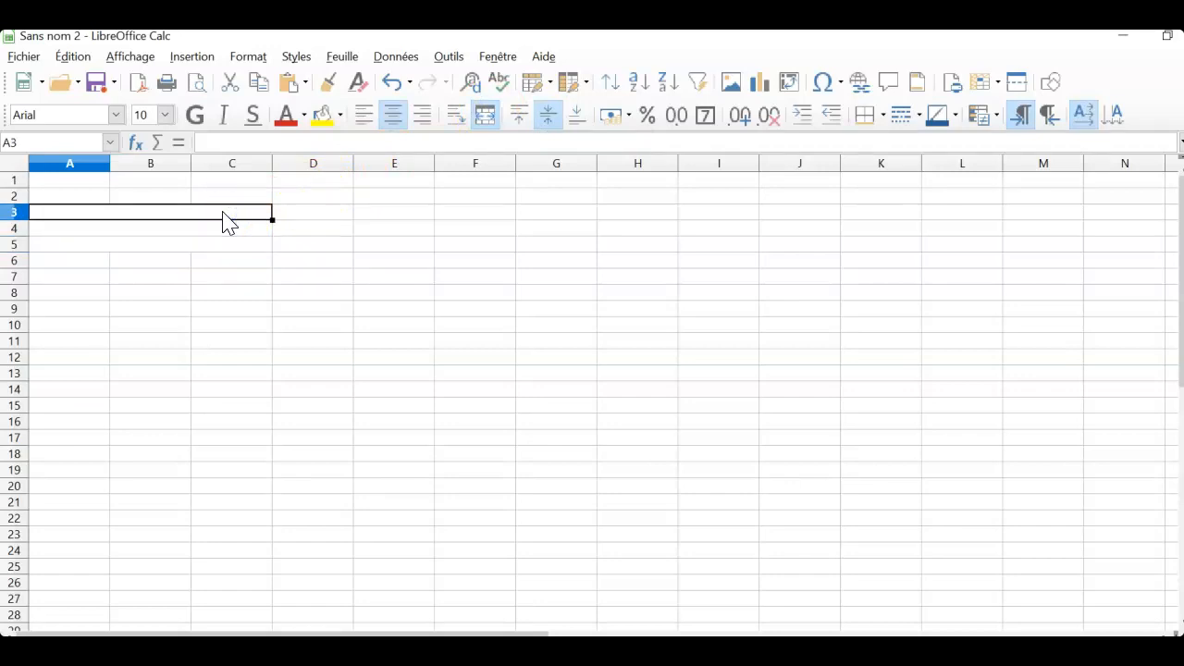
double_click(222, 212)
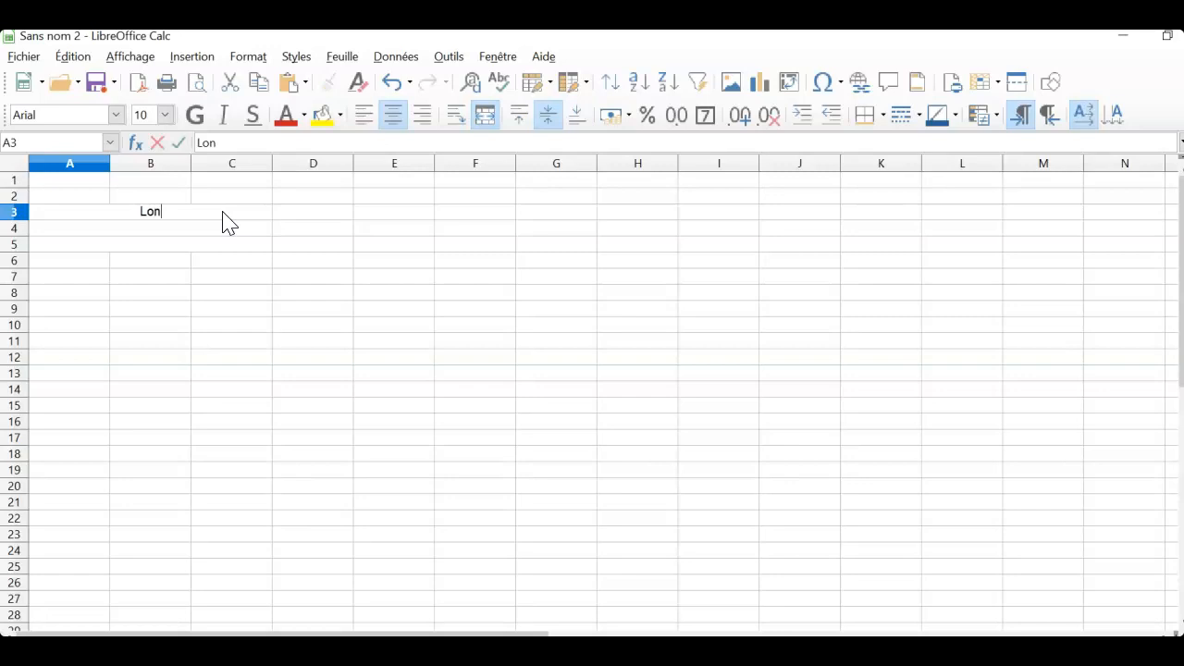
type("Longueur d")
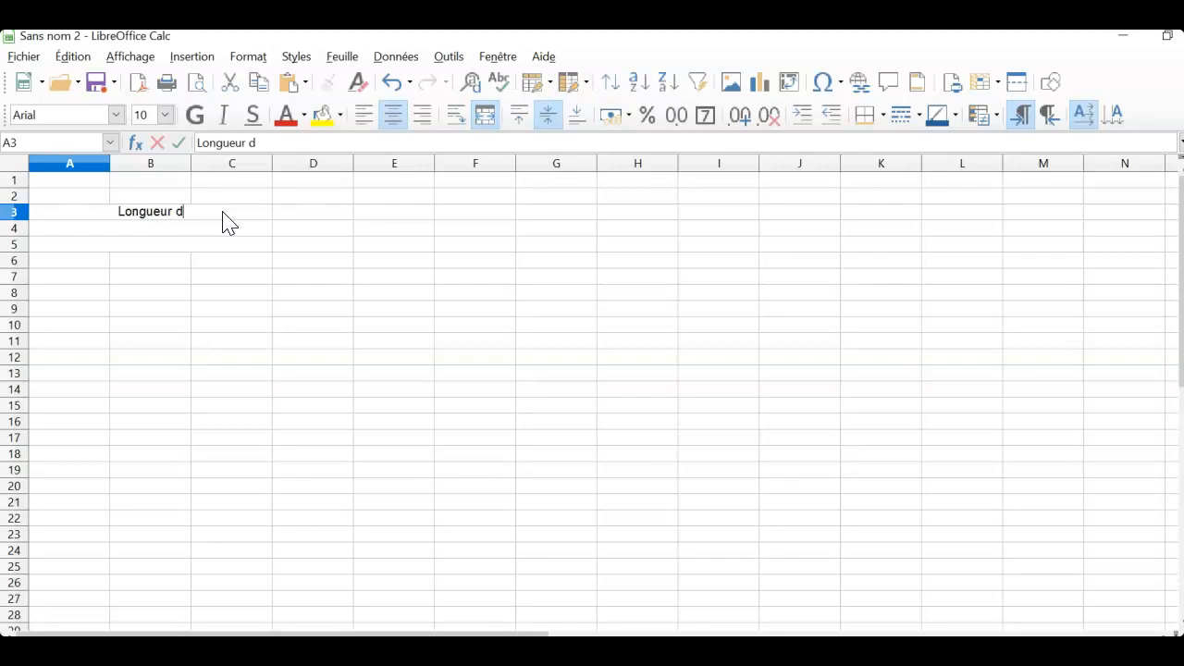
type("'un côté ")
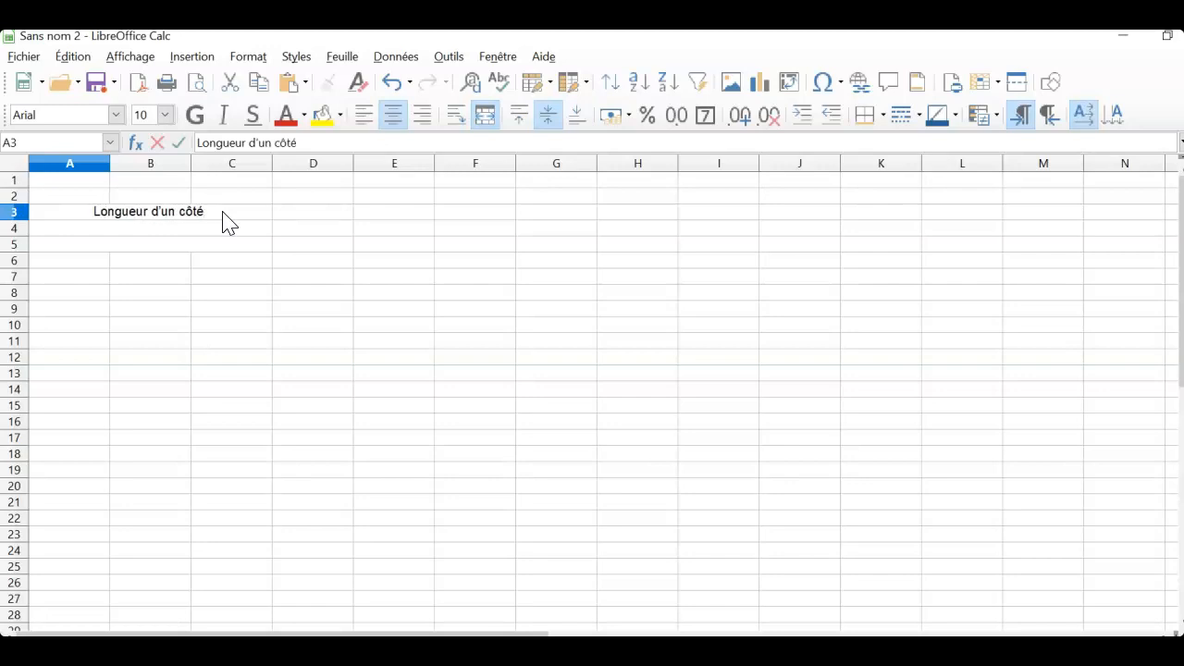
type("(")
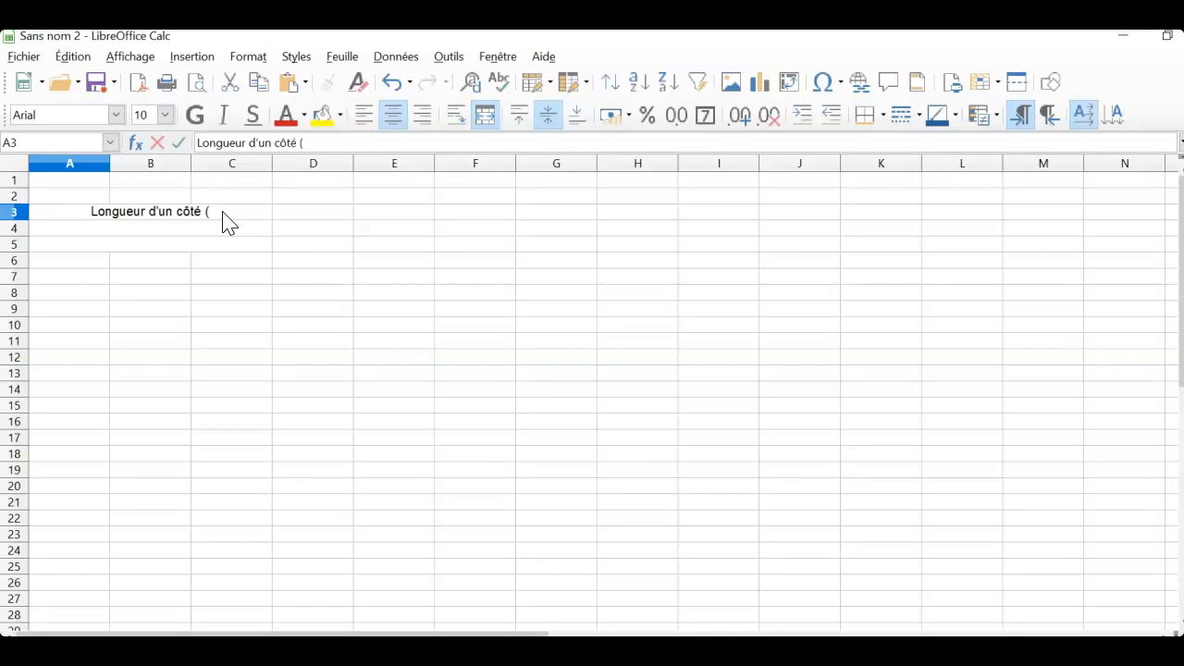
type("cm)")
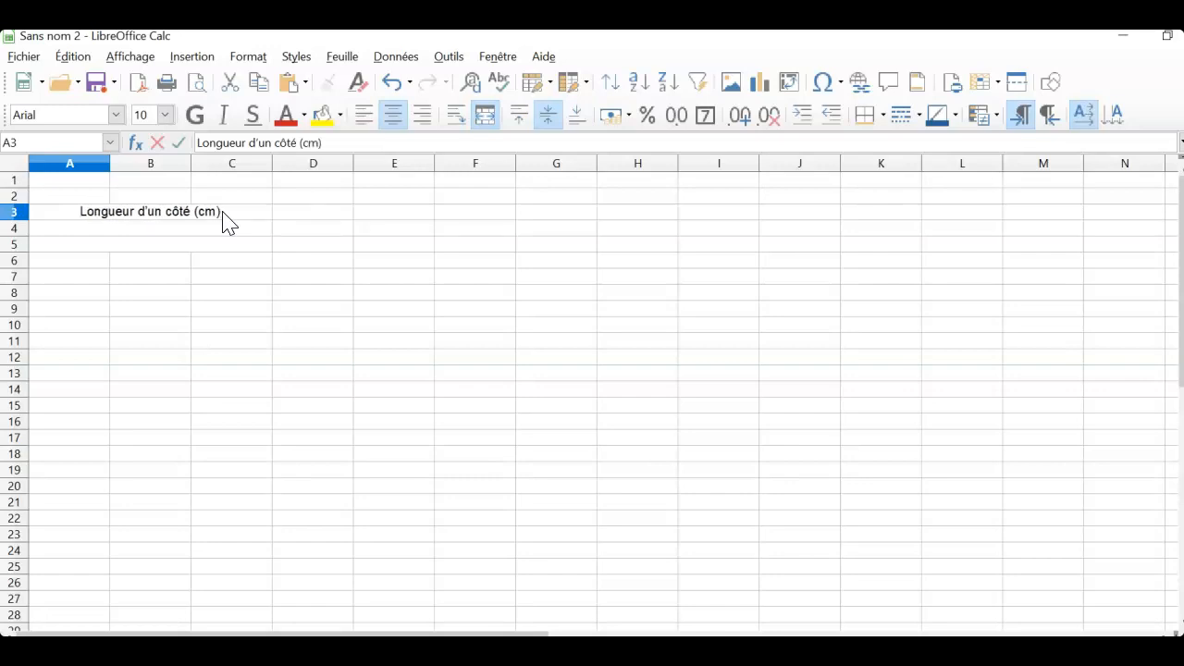
- Label the merged cell of row 4 "Longueur de l'autre côté (cm)" and that of row 5 "Aire (cm²)"
left_click(148, 235)
type("L")
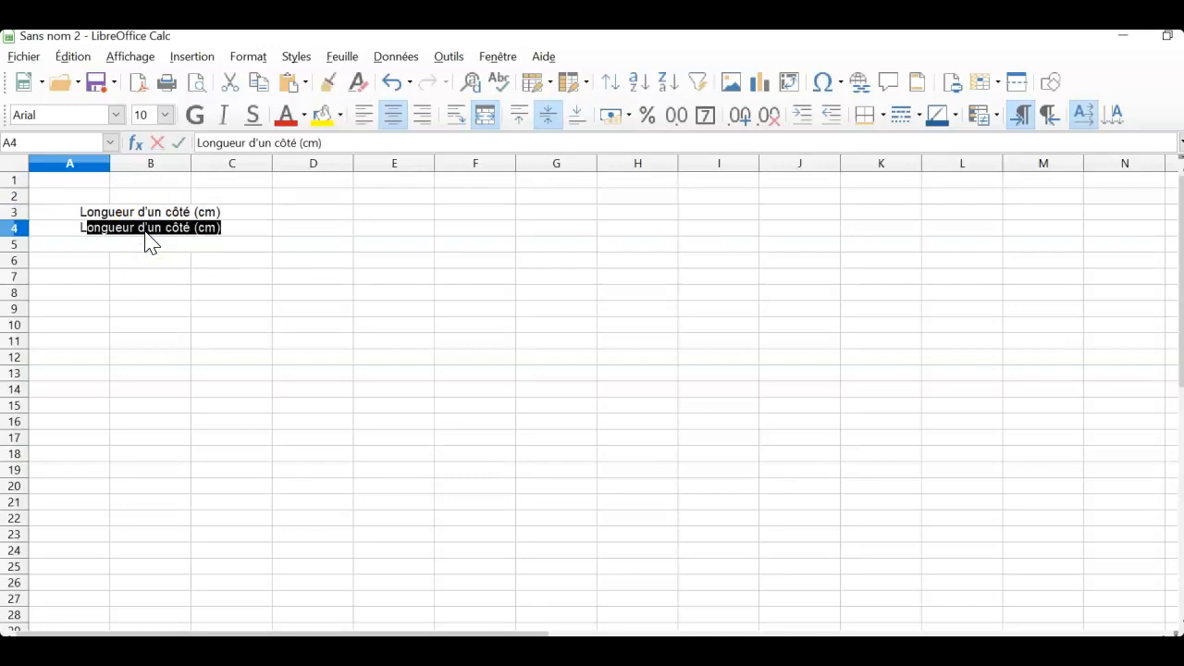
type("ongueur de l")
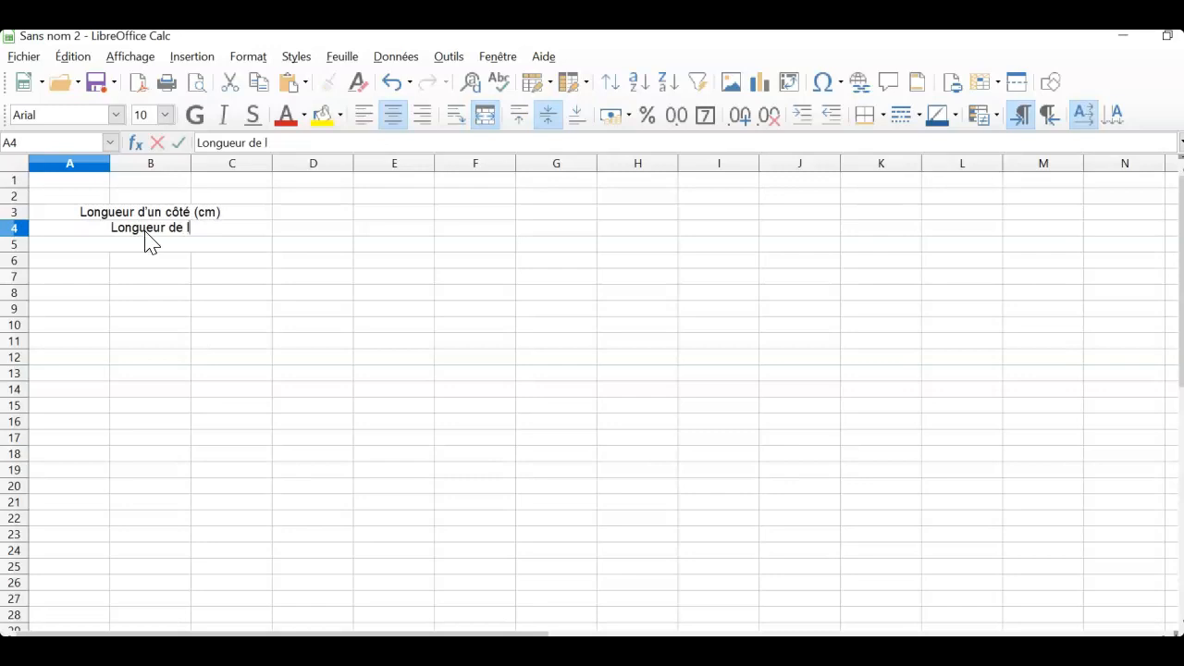
type("'autre côté")
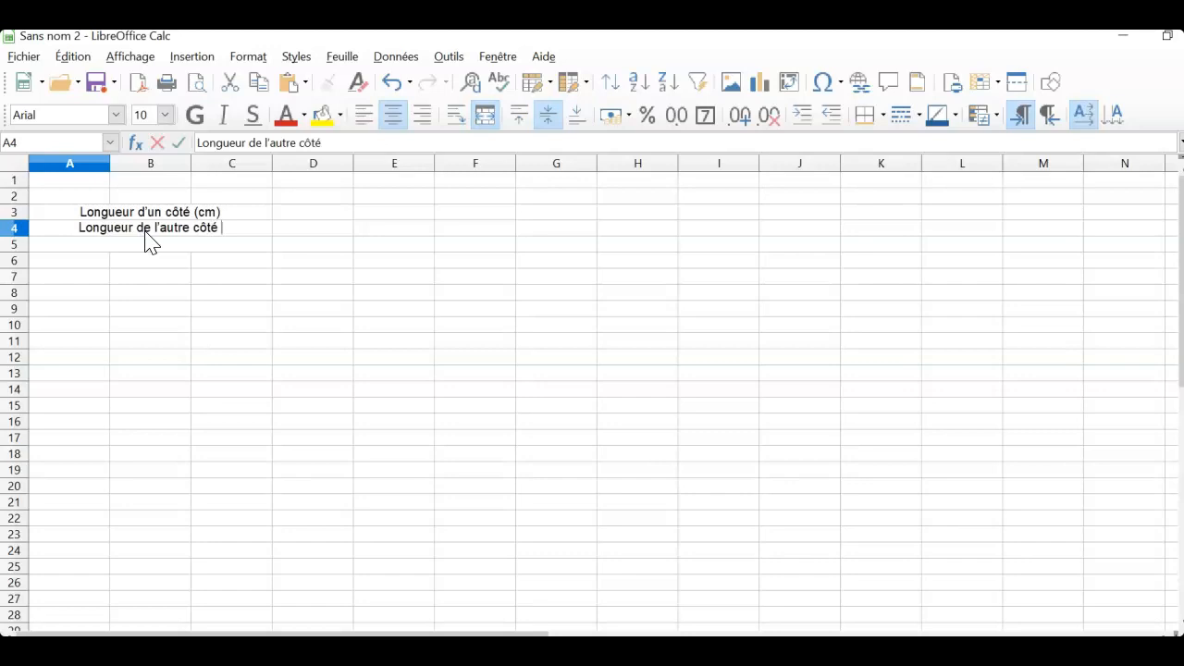
type(" (cm)")
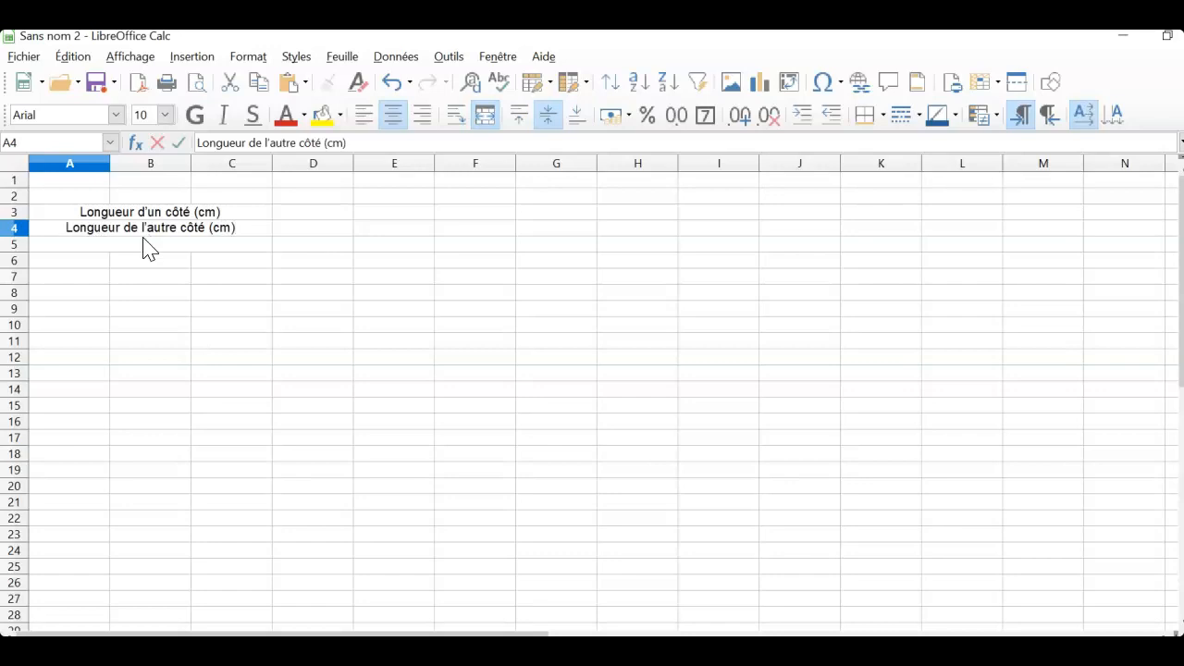
left_click(146, 255)
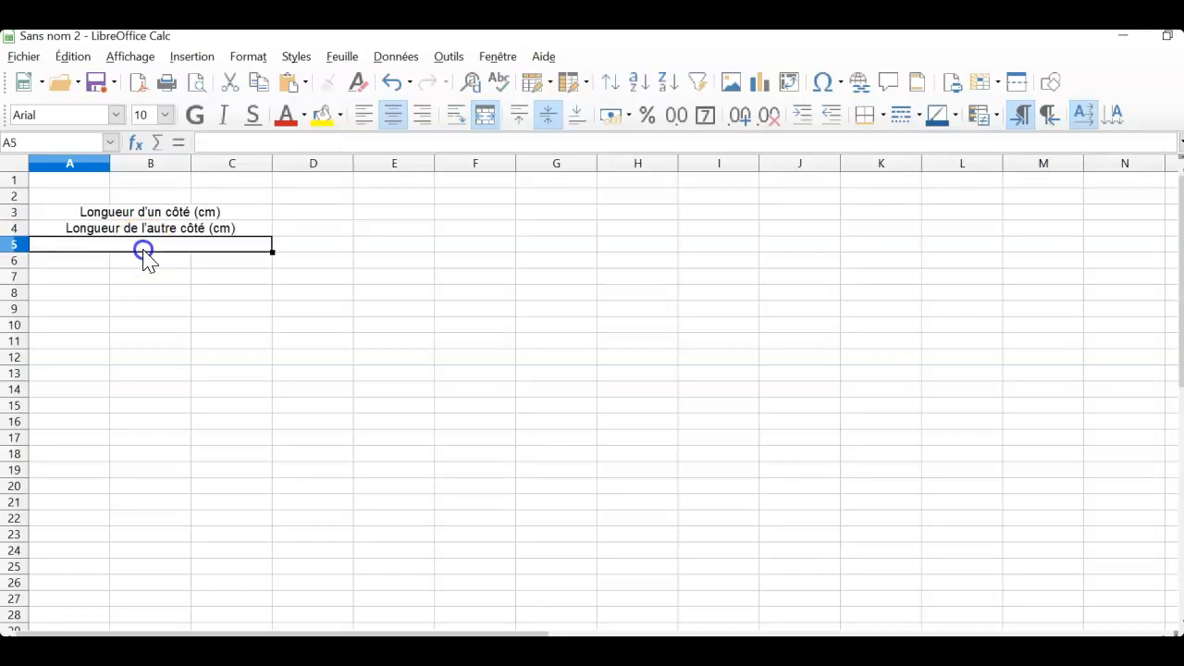
type("Aire (cm²")
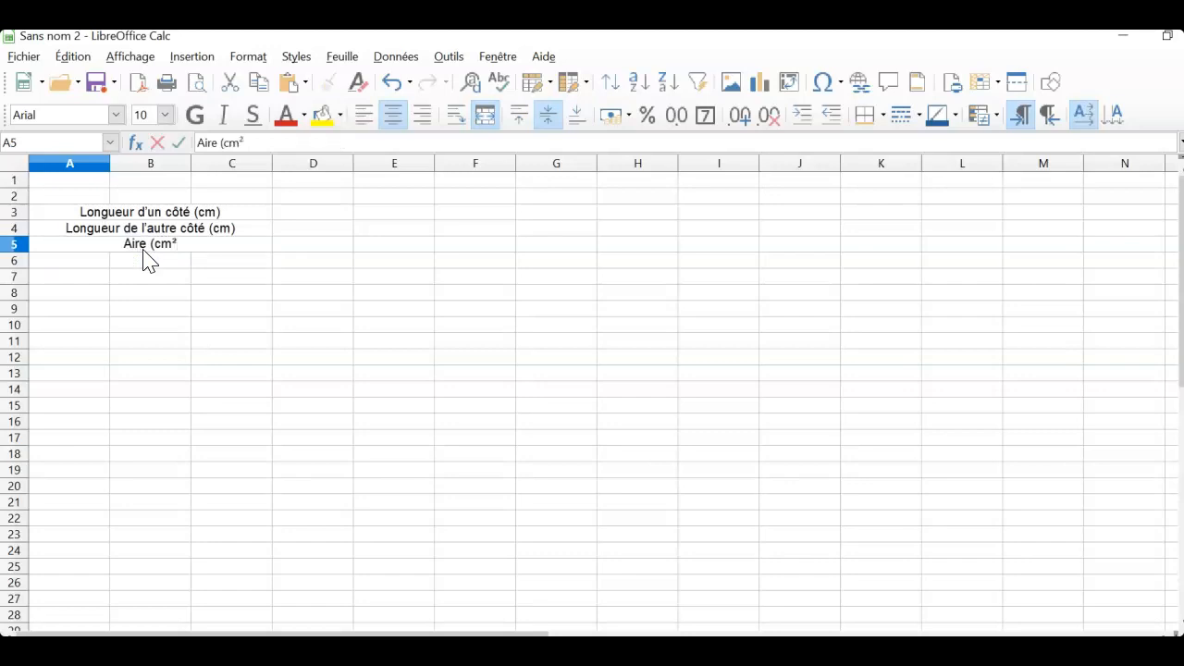
- Fill the header cells D2 to L2 with the labels R1 through R9
left_click(318, 195)
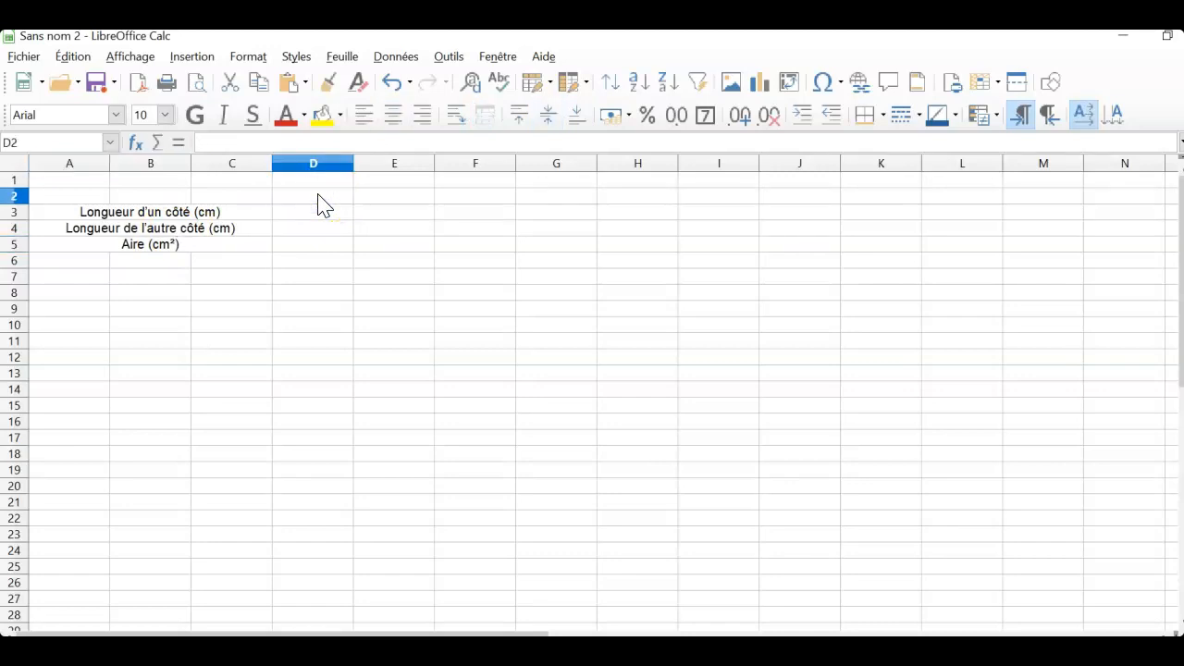
left_click(394, 196)
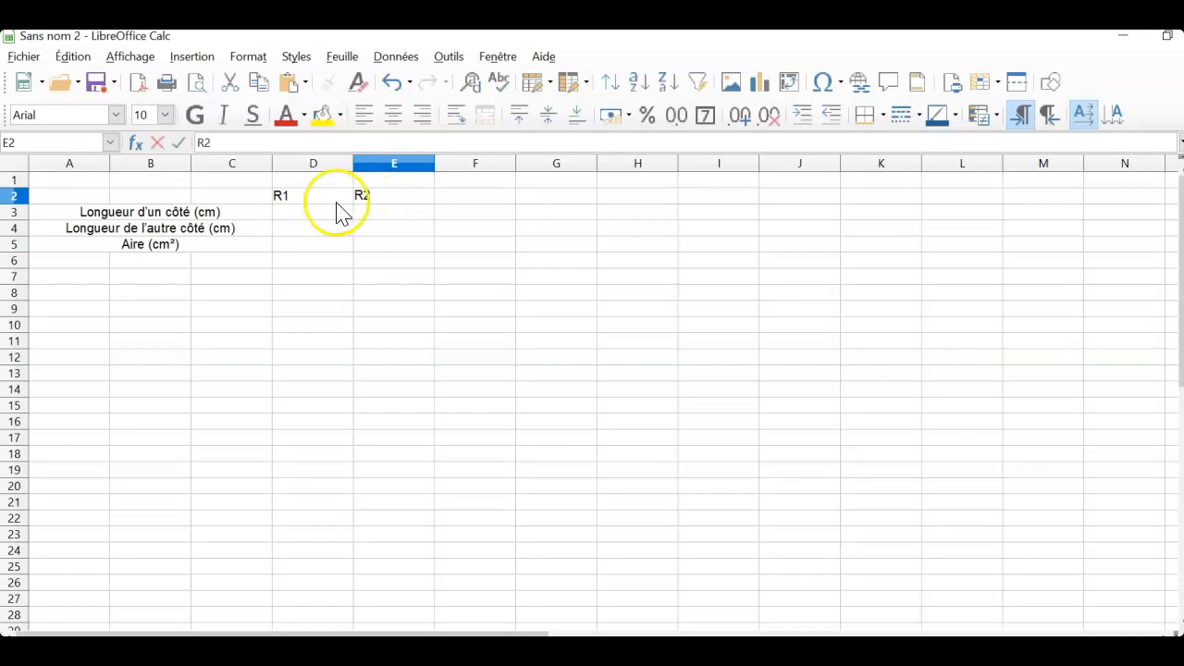
left_click_drag(282, 196, 976, 204)
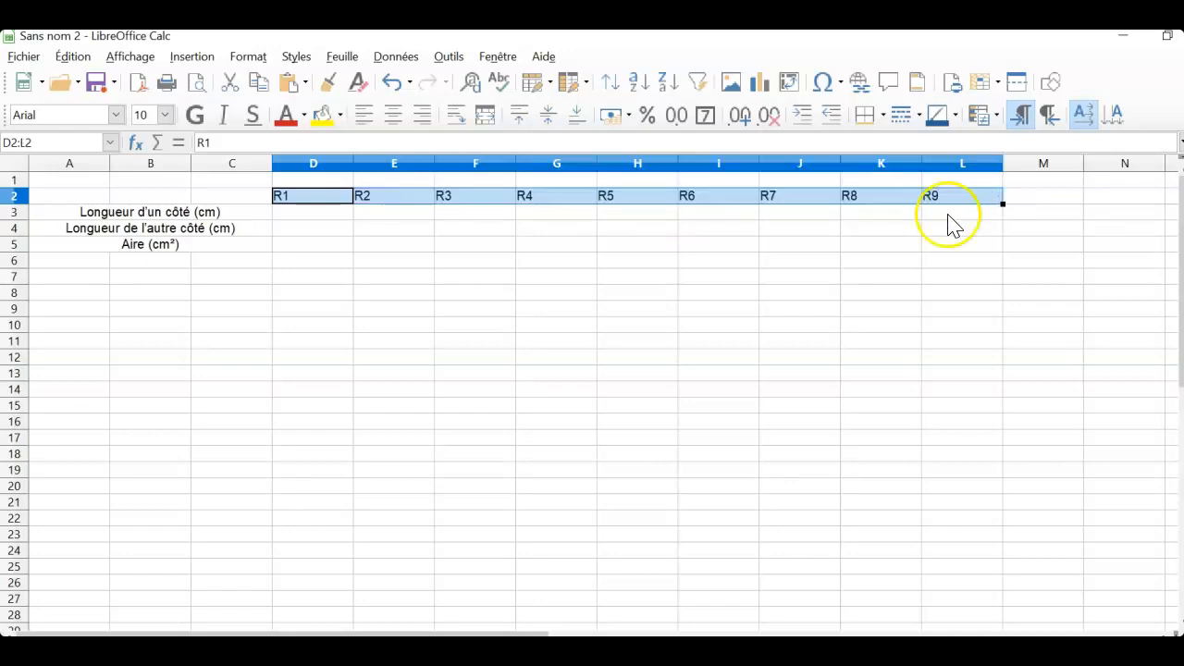
left_click(264, 261)
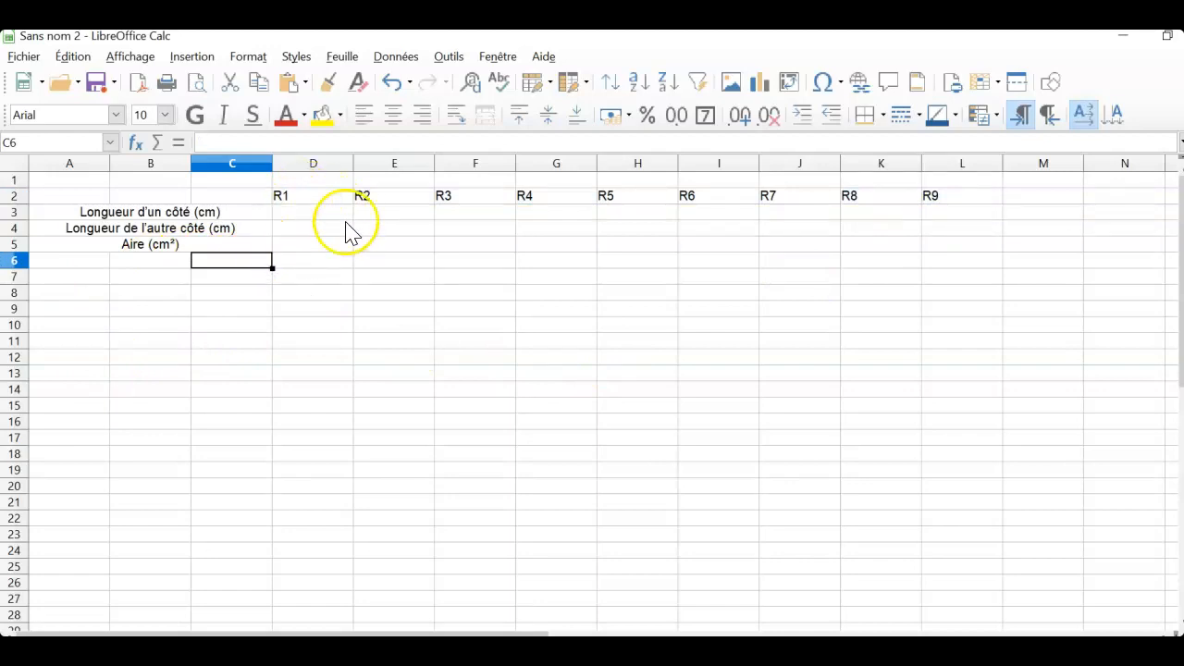
- Apply all outer and inner borders to D2:L5 and give them a thicker solid line style
left_click_drag(296, 197, 960, 251)
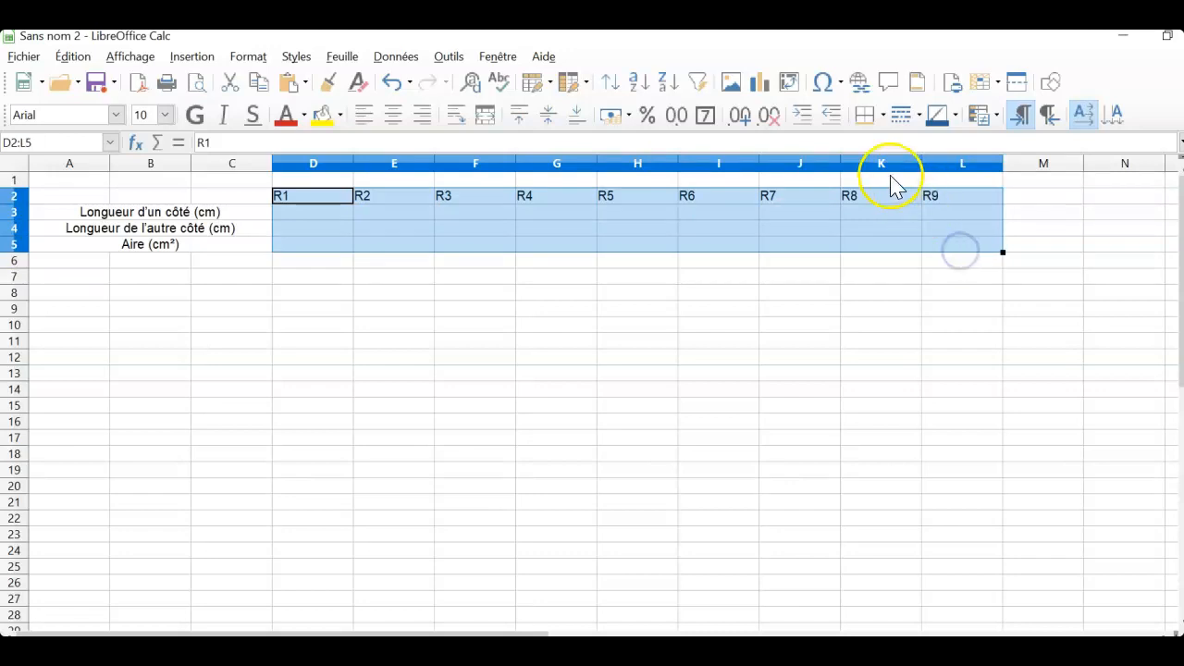
left_click(881, 118)
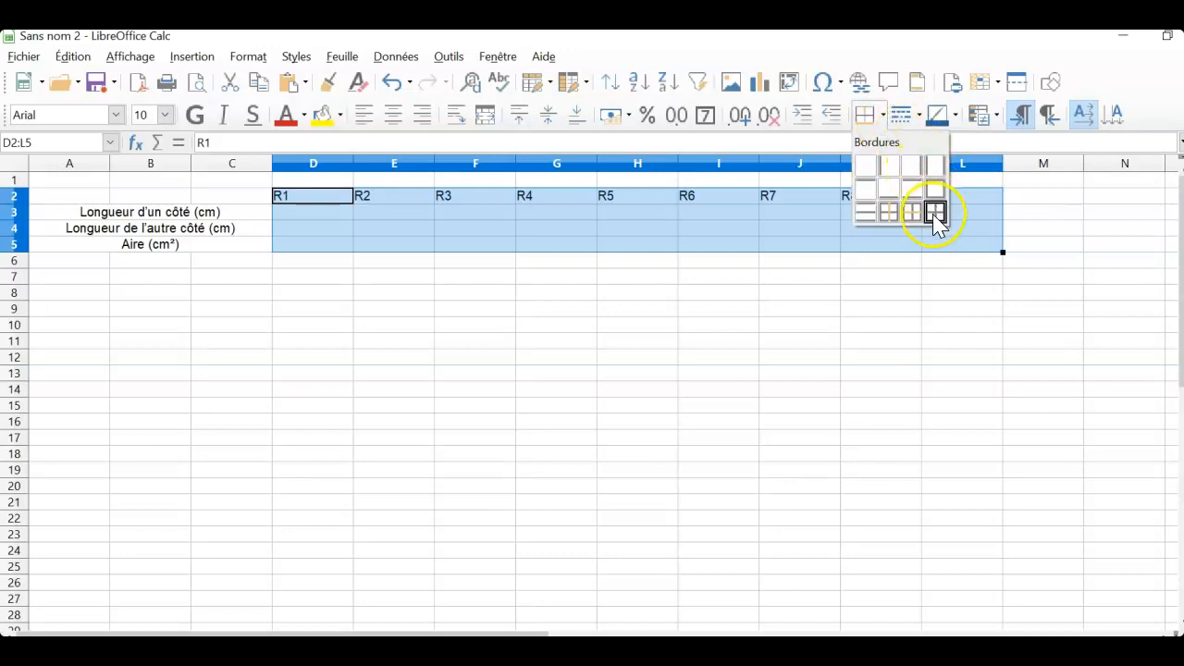
left_click(934, 213)
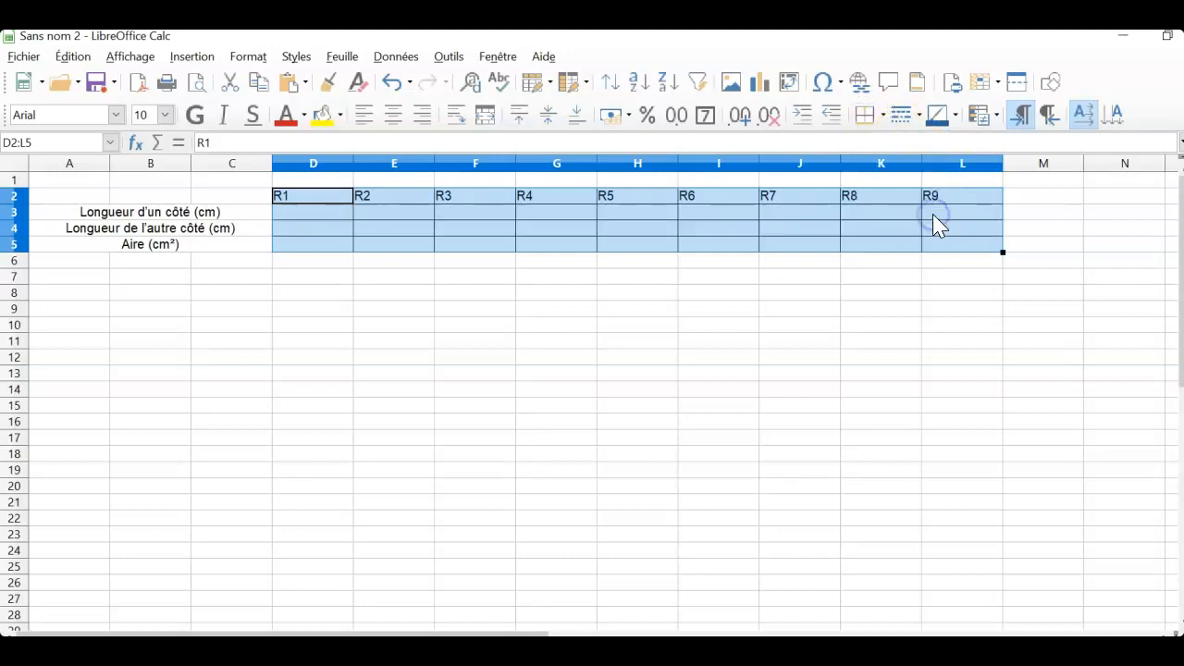
left_click(922, 118)
left_click_drag(954, 190, 955, 220)
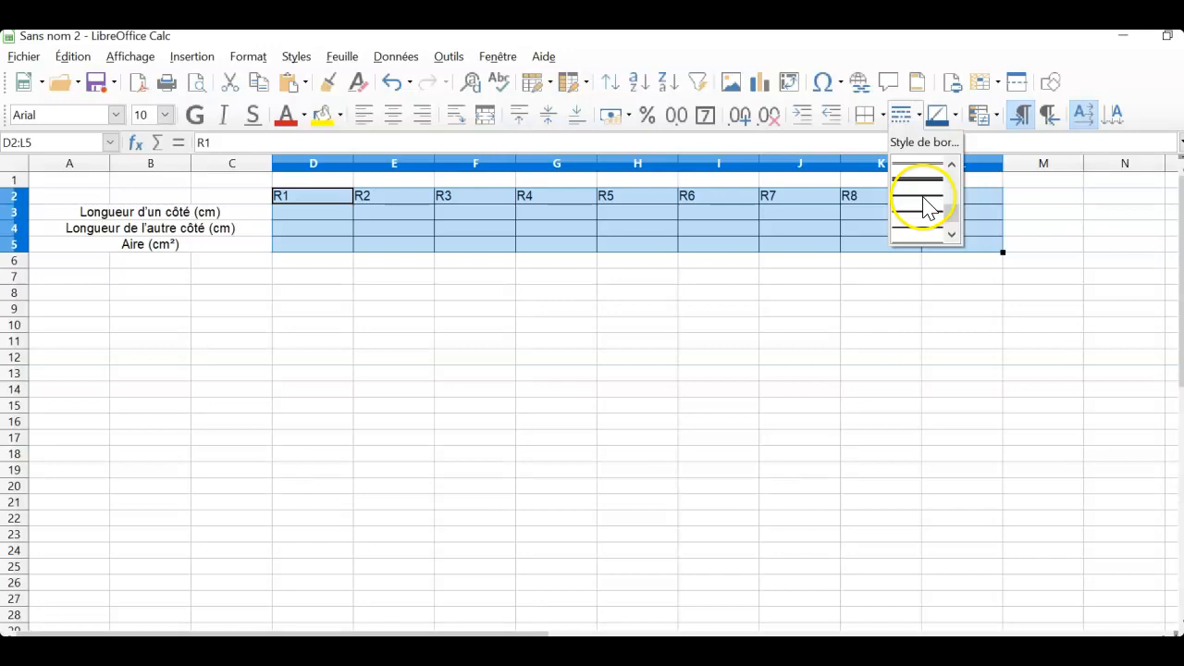
left_click(927, 205)
- Add all borders to the row labels in A3:C5 with a thicker solid line style
left_click_drag(66, 213, 92, 255)
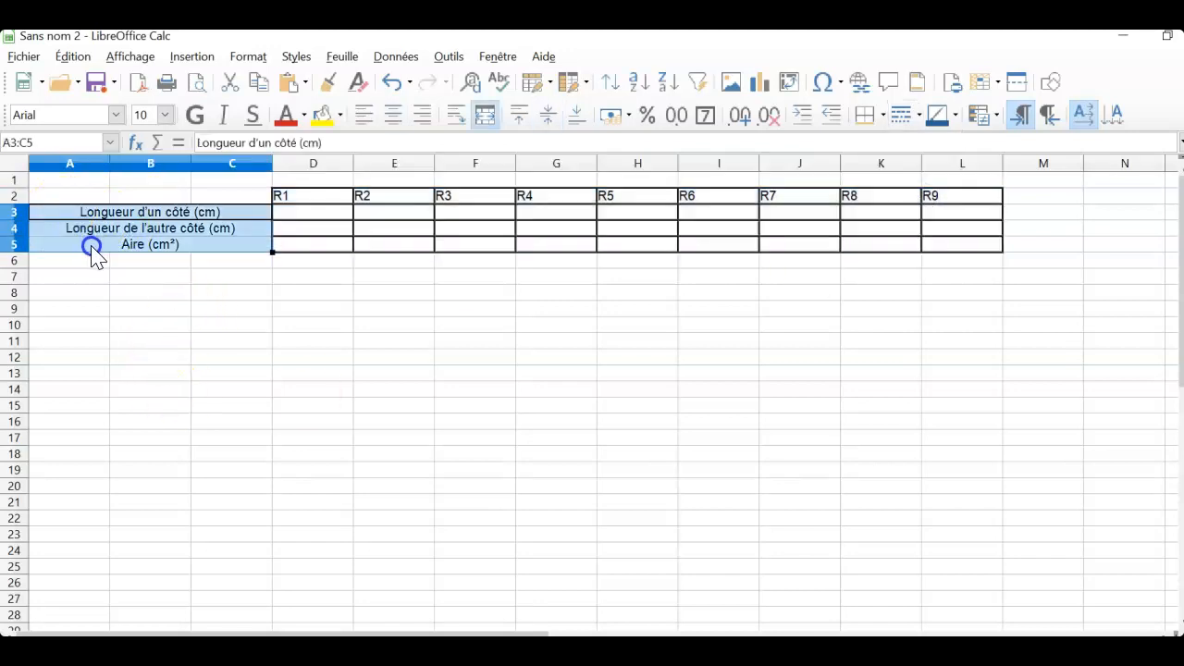
left_click(879, 120)
left_click(942, 205)
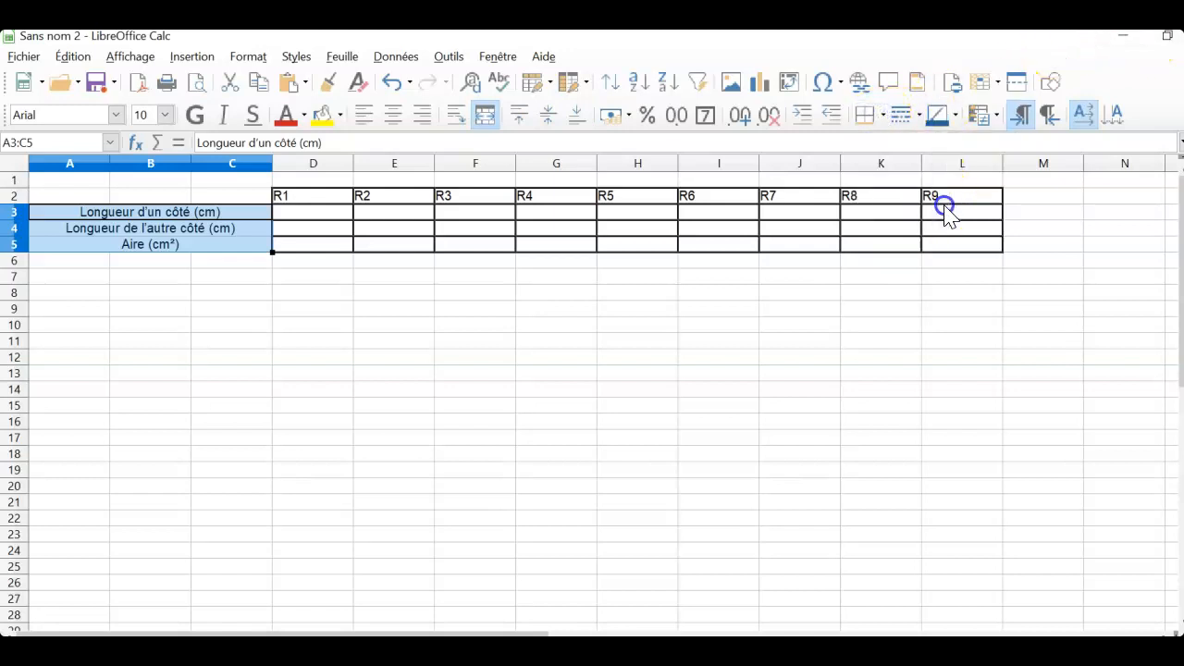
left_click(918, 118)
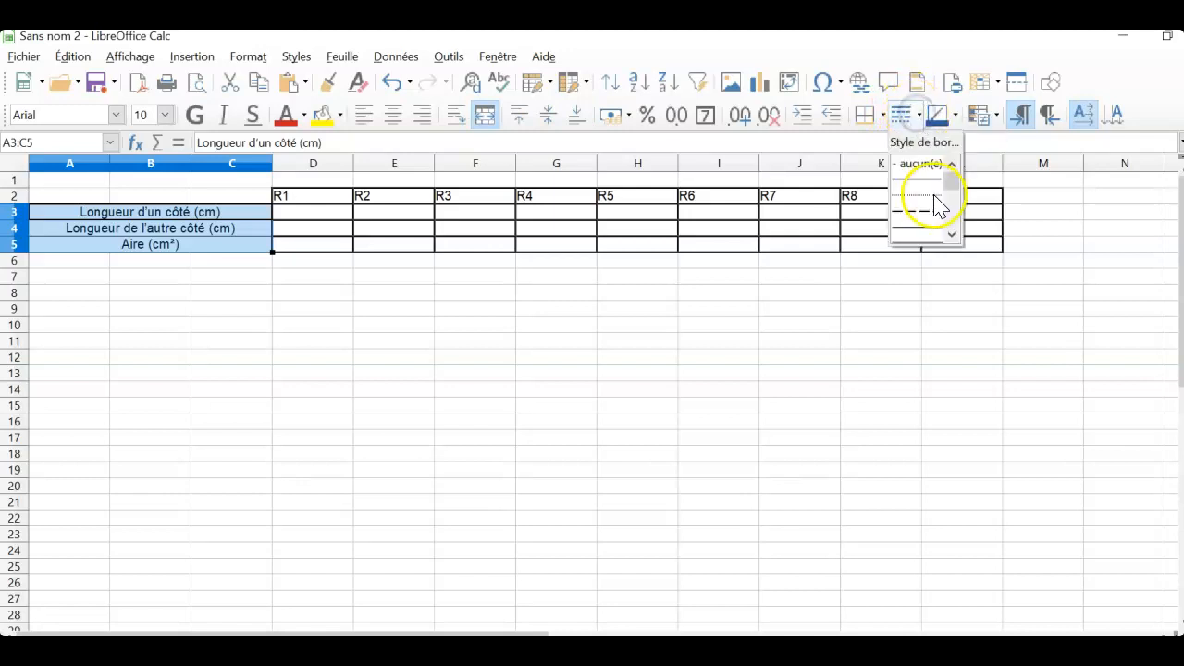
left_click_drag(952, 183, 955, 215)
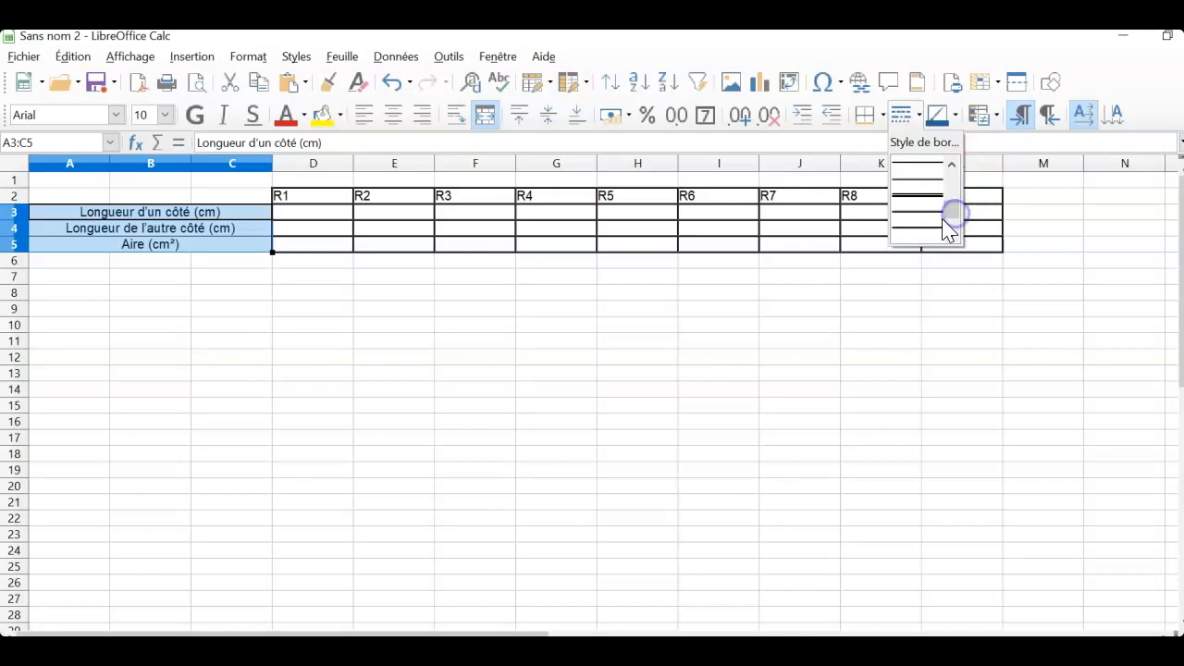
left_click(938, 219)
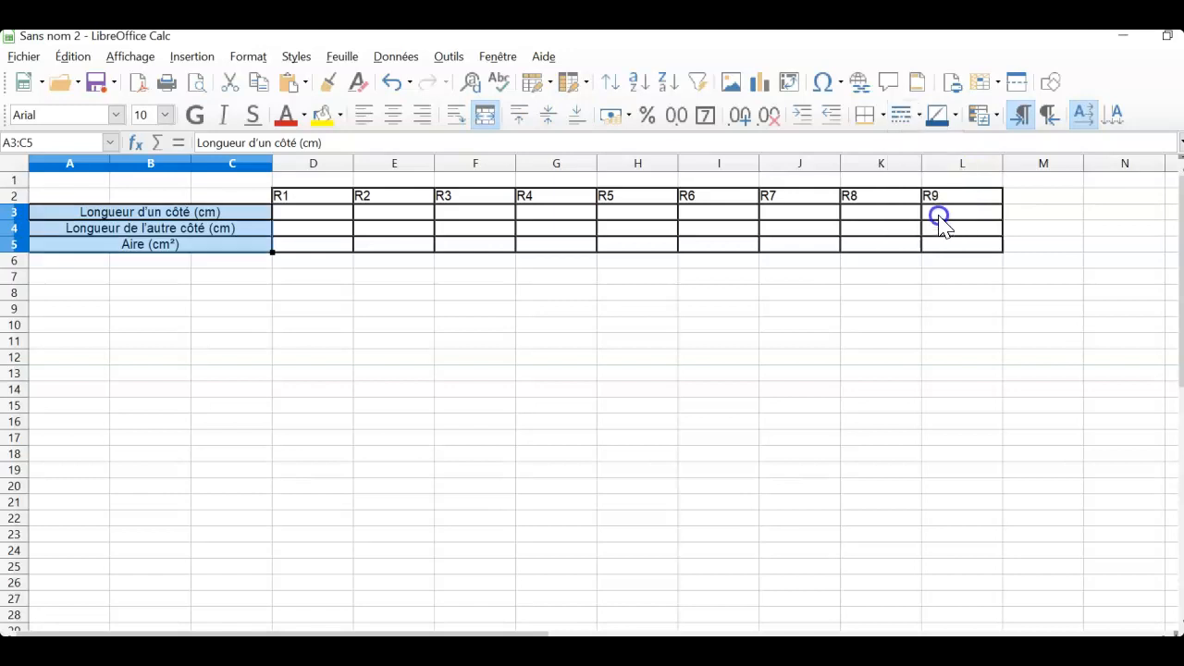
left_click(472, 294)
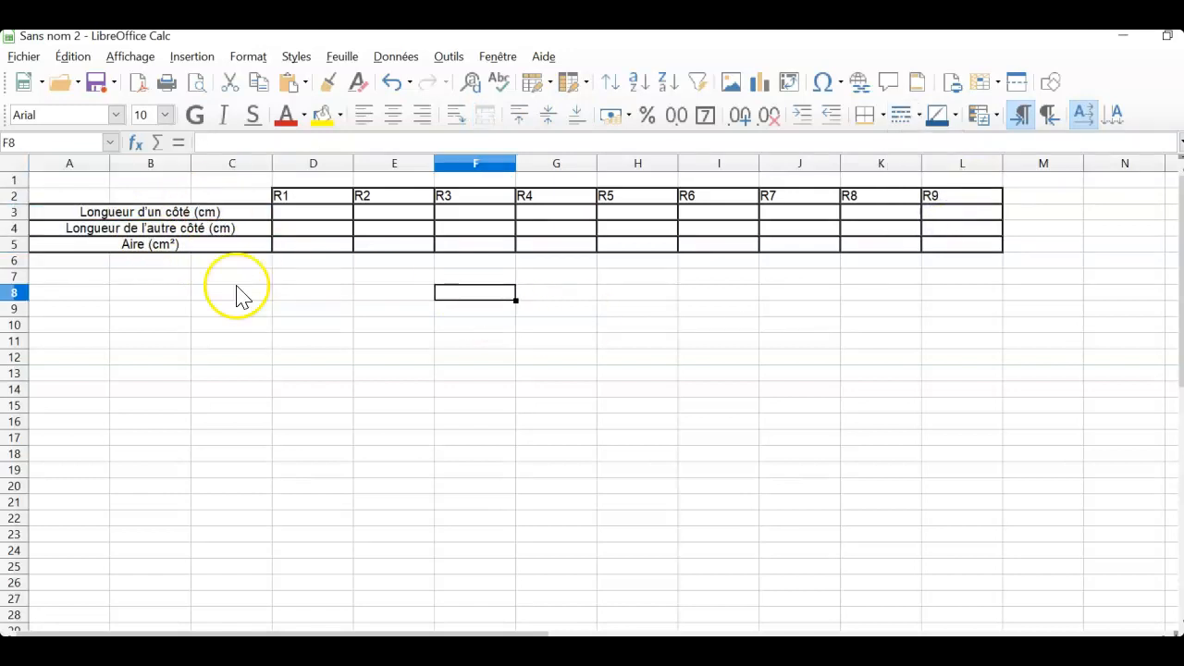
left_click(275, 197)
left_click_drag(278, 198, 360, 198)
left_click(286, 294)
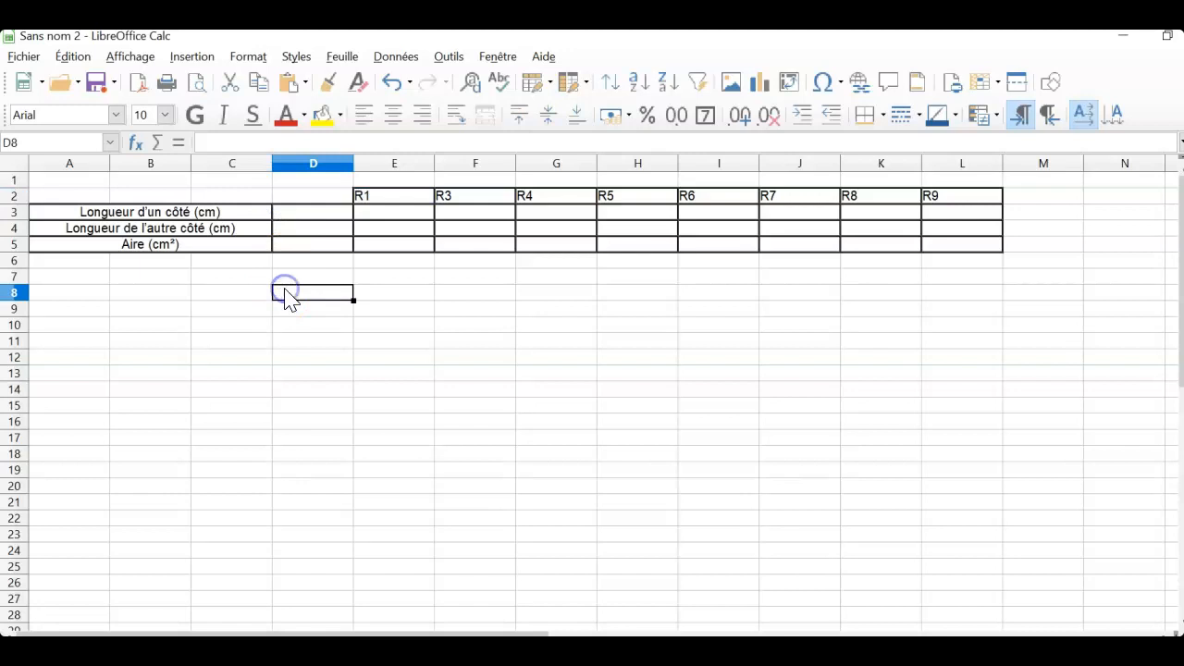
left_click(74, 58)
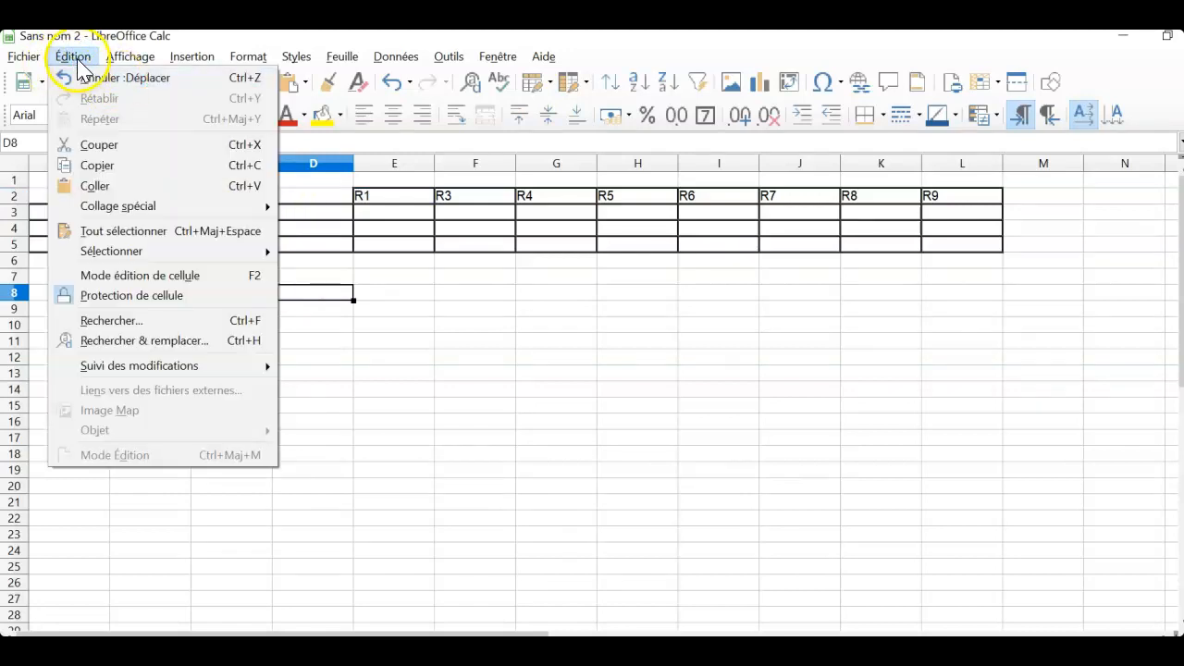
left_click(106, 79)
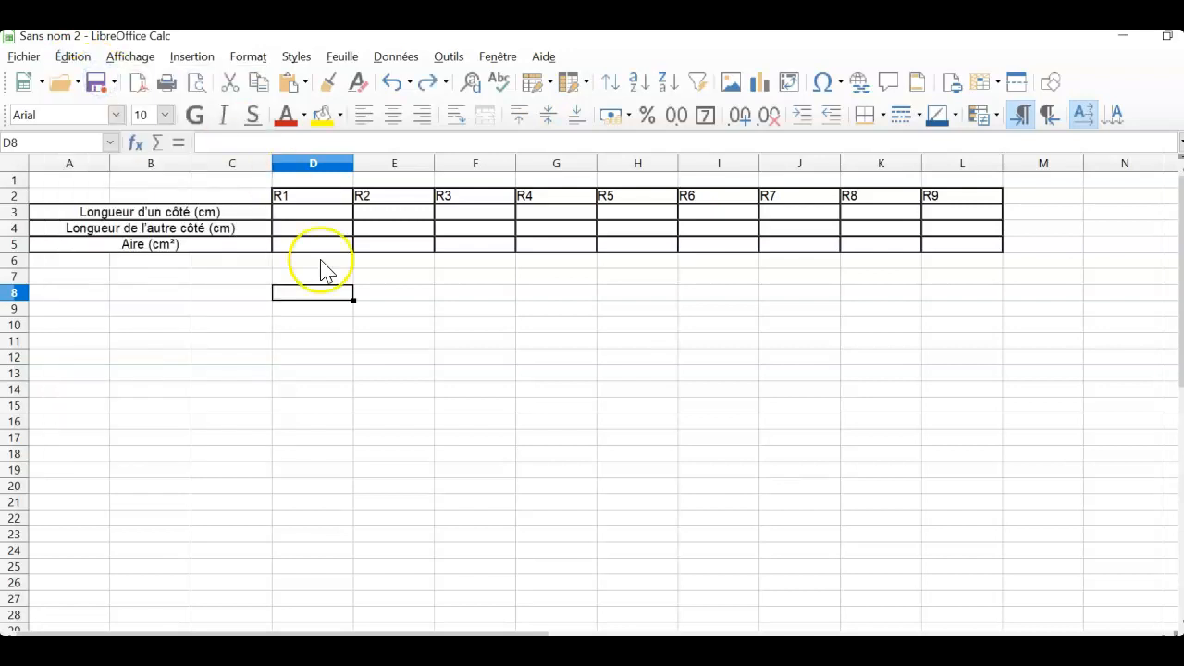
- Fill the header cells D2:L2 with a golden orange background color
left_click(314, 198)
left_click_drag(368, 200, 950, 205)
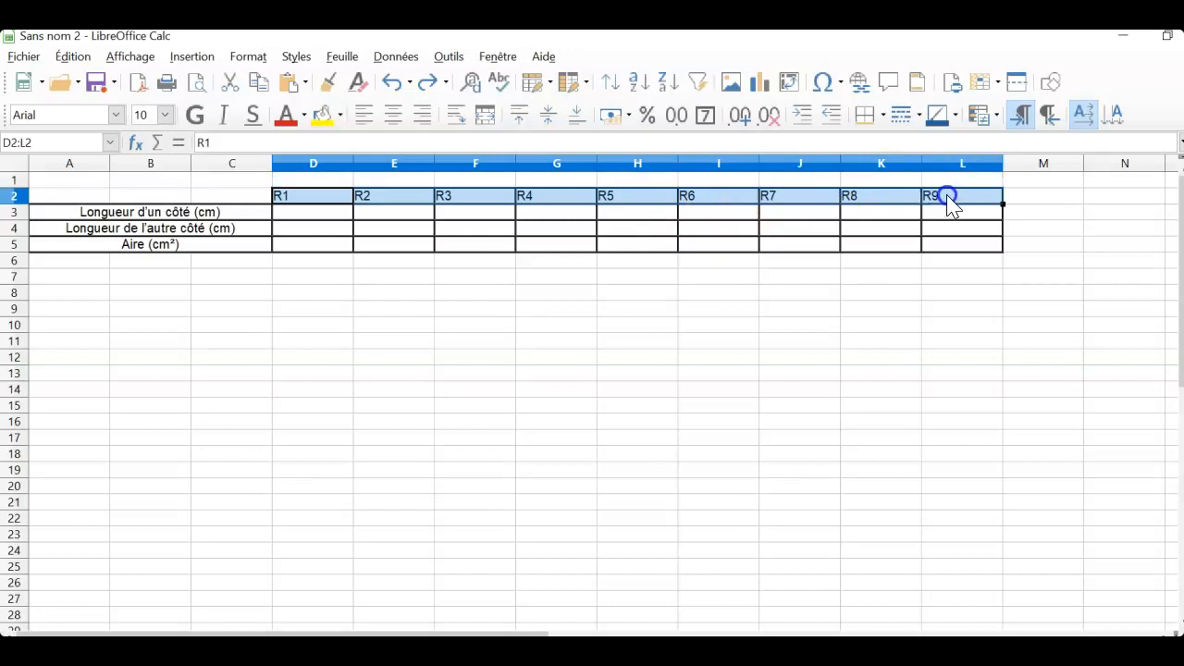
left_click(339, 115)
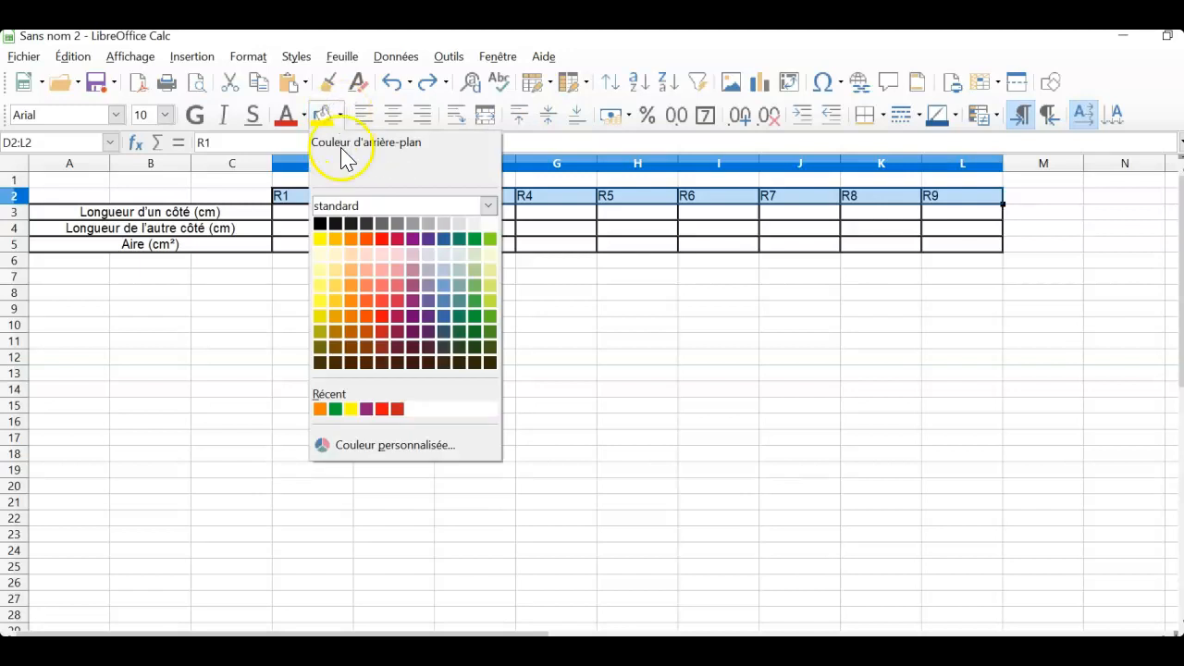
left_click(354, 240)
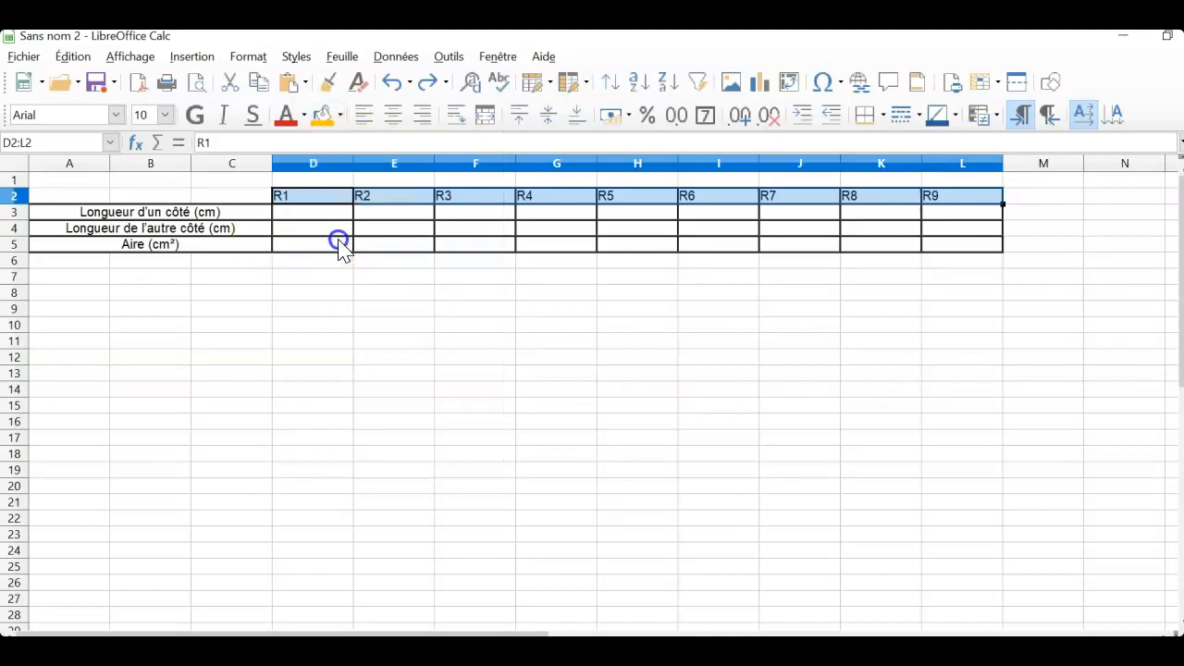
left_click(258, 280)
- Fill the row label cells A3:C5 with a medium blue background color
left_click_drag(119, 197, 121, 215)
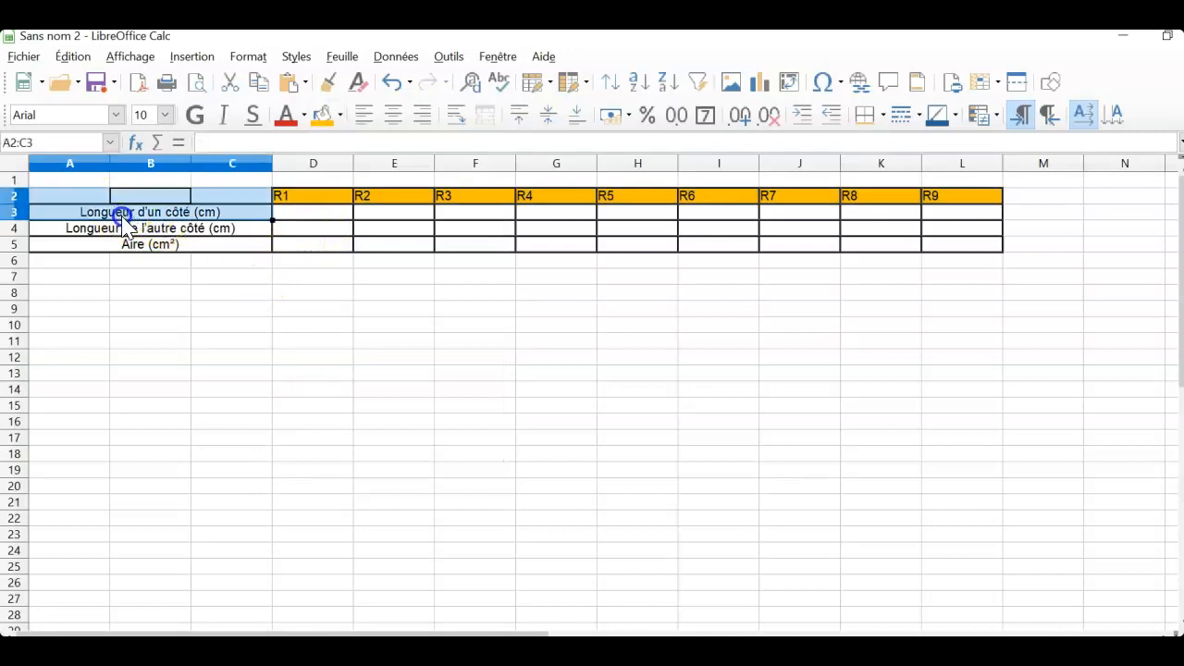
left_click(121, 263)
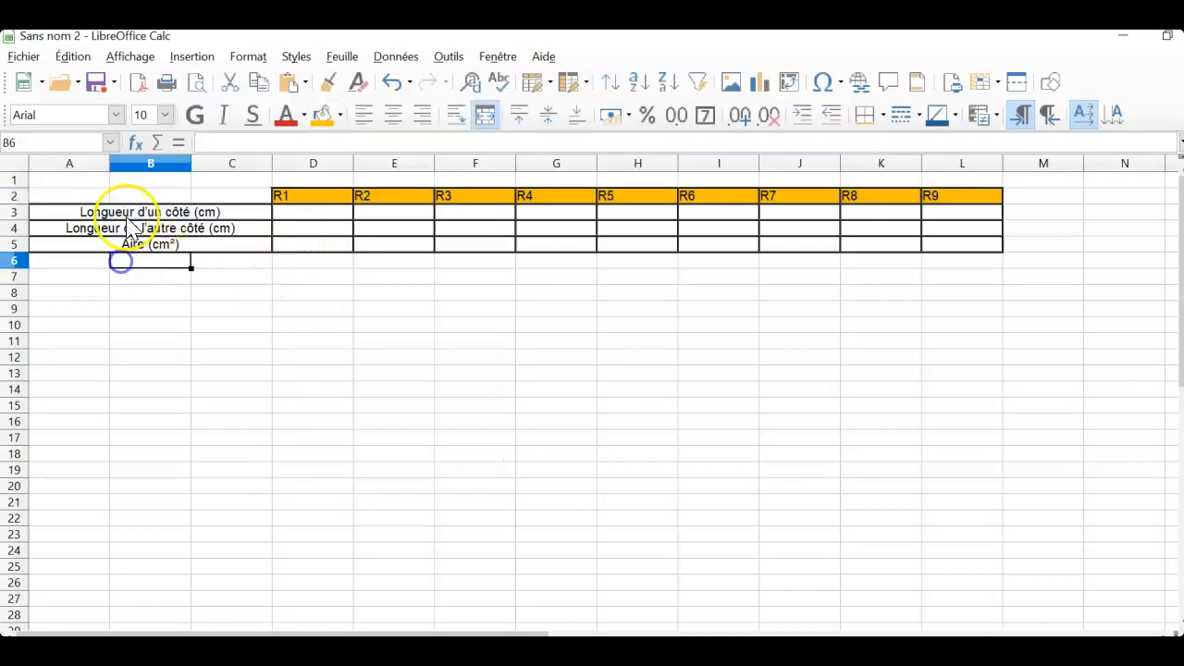
left_click(73, 214)
left_click_drag(81, 231, 93, 242)
left_click(340, 116)
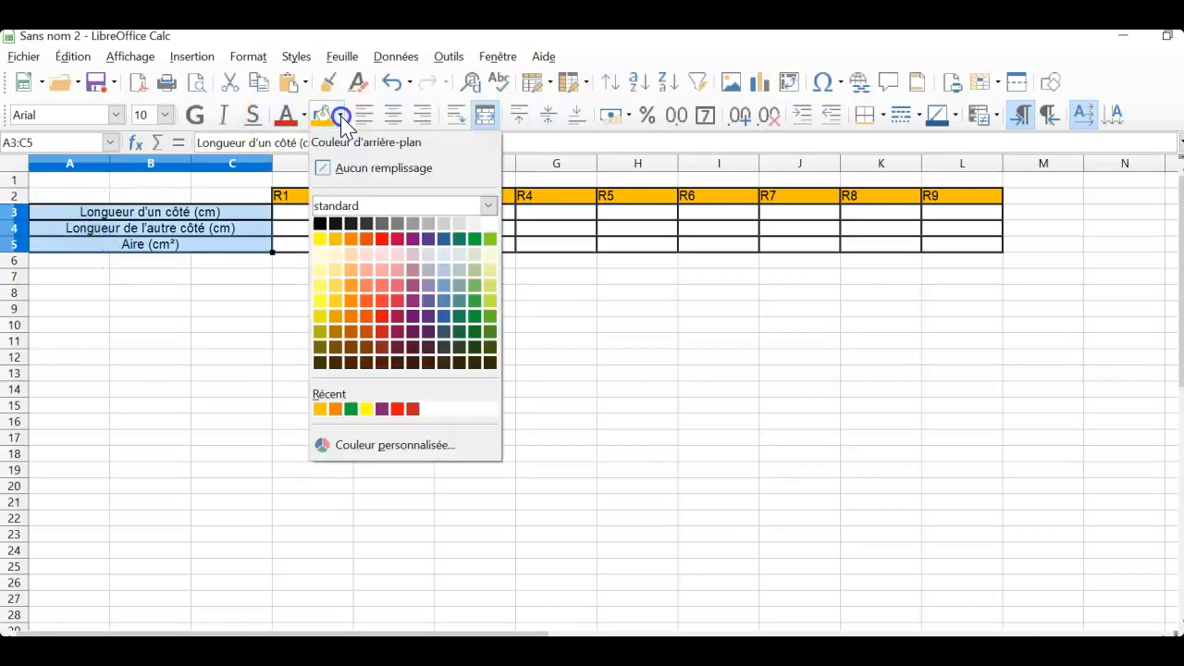
left_click(451, 311)
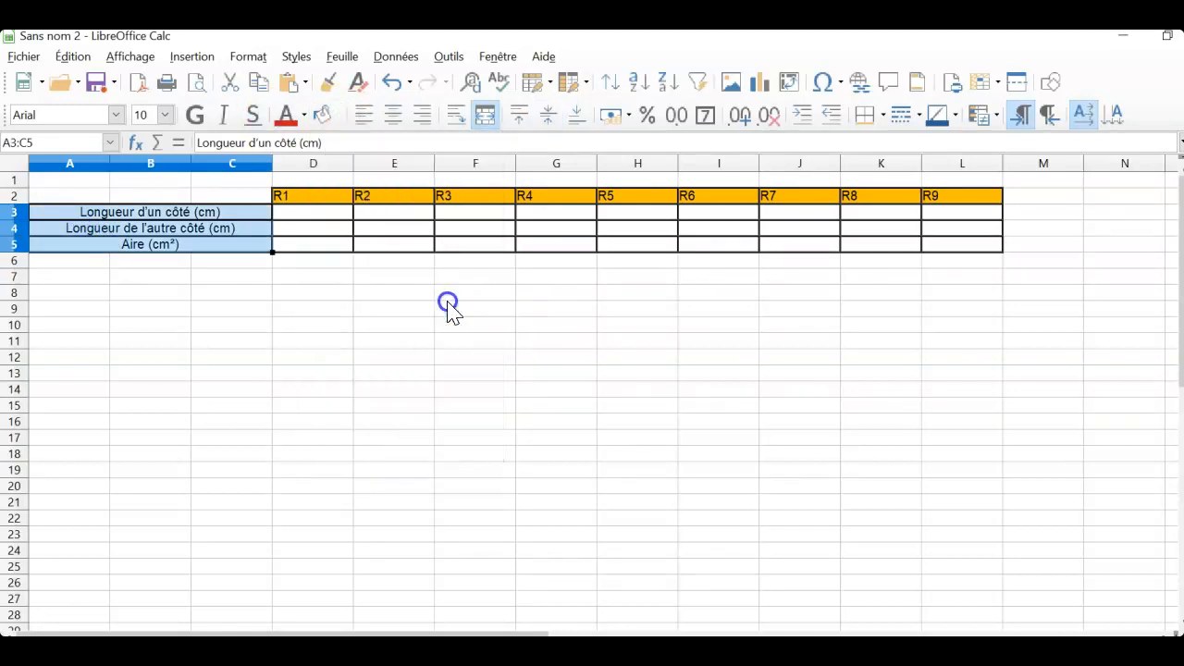
left_click(296, 329)
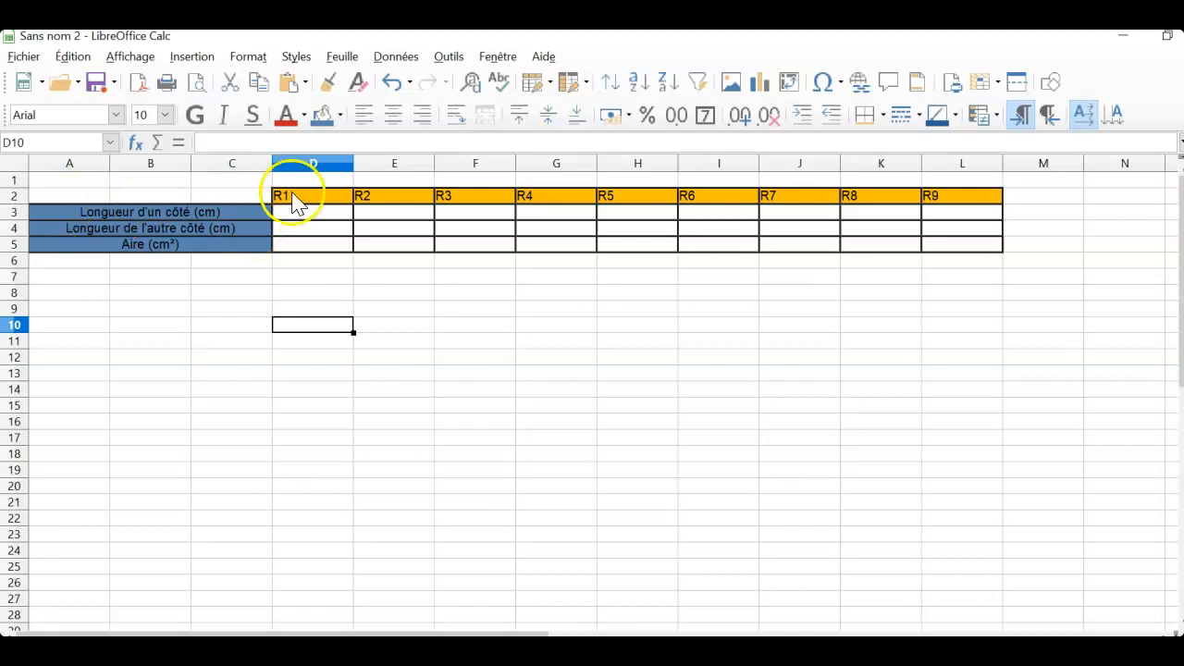
- Increase the height of table rows 2 to 5 to a little over twice the default row height
left_click_drag(60, 196, 982, 248)
left_click(250, 58)
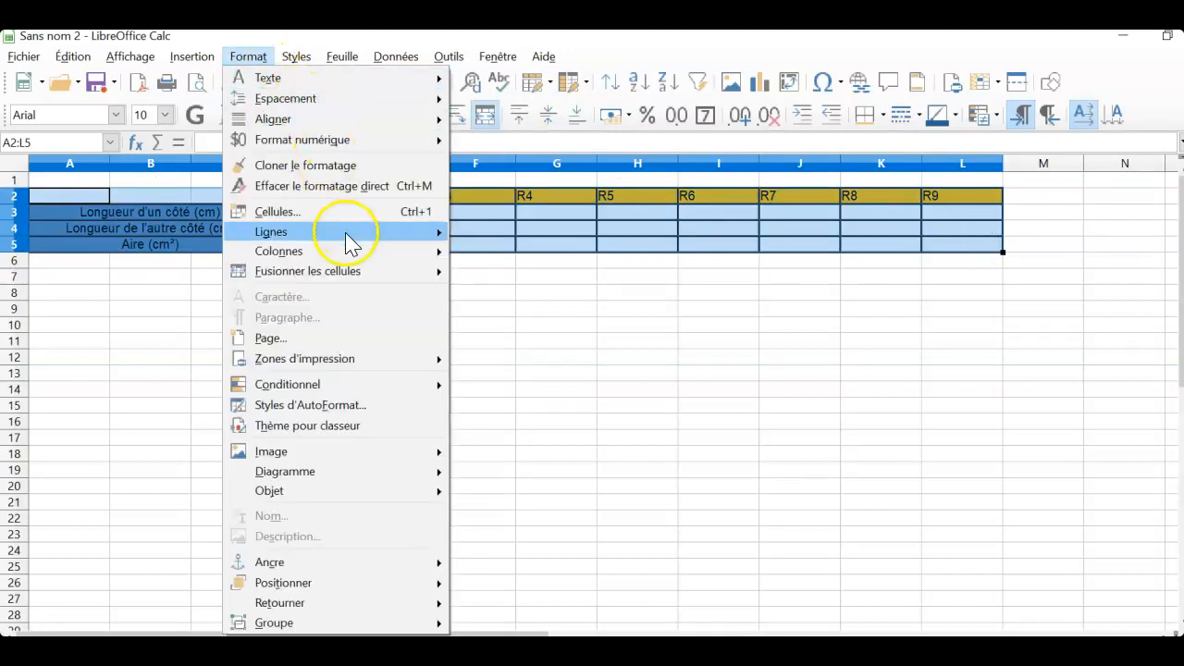
mouse_move(347, 242)
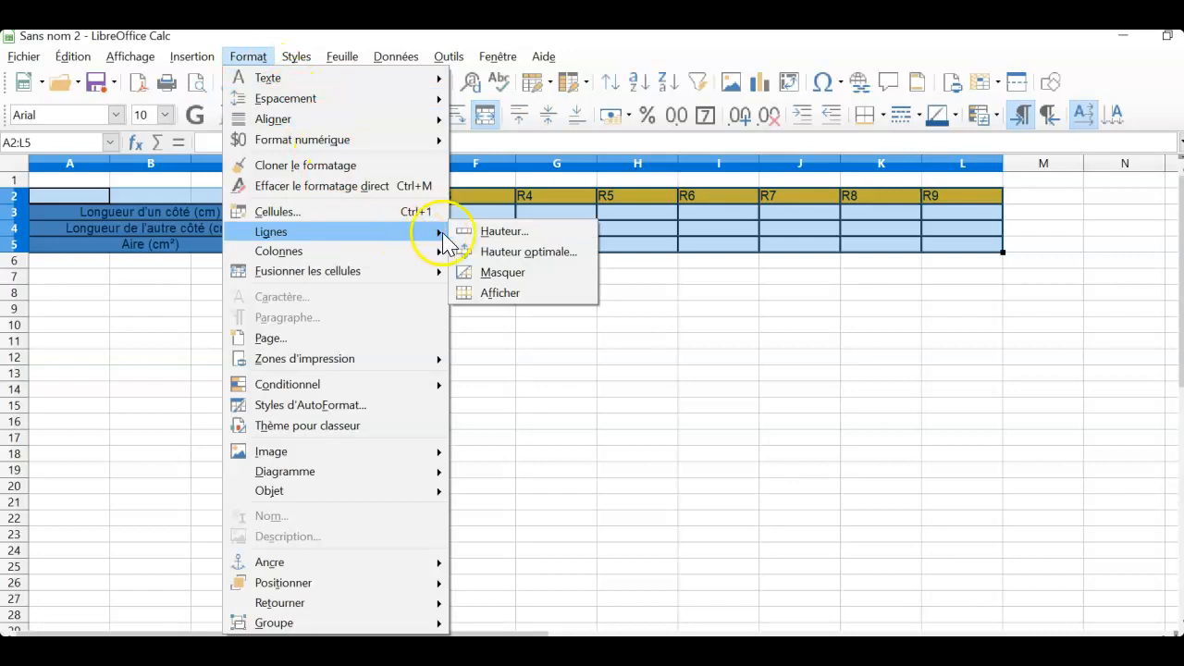
left_click(492, 232)
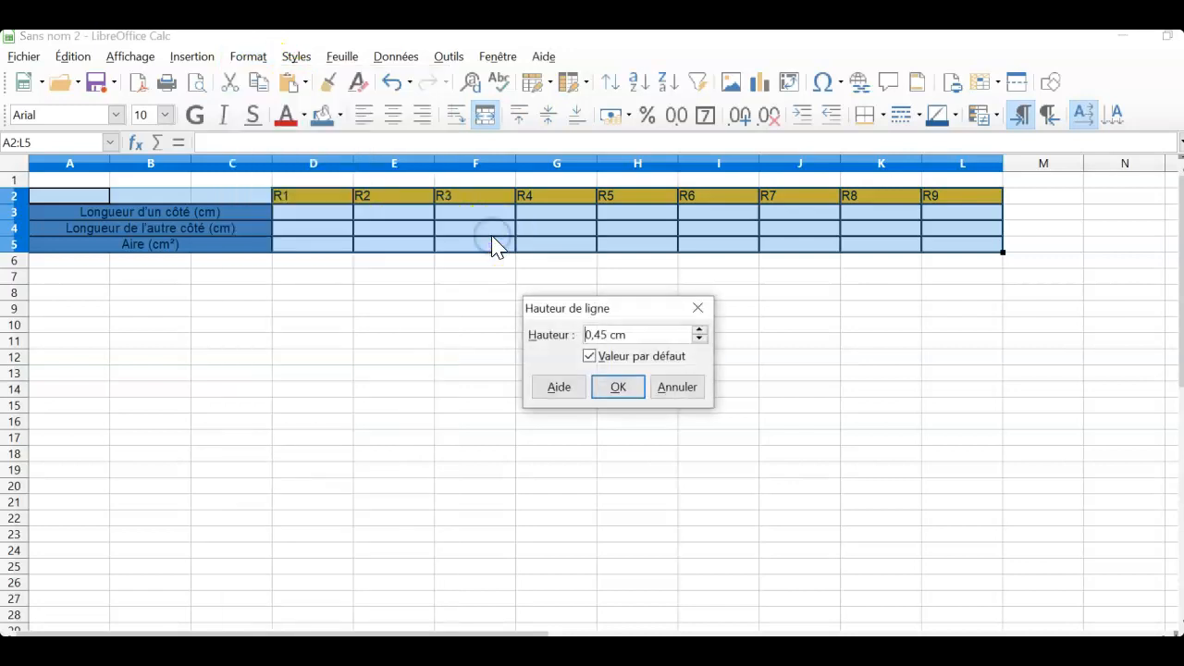
left_click(630, 335)
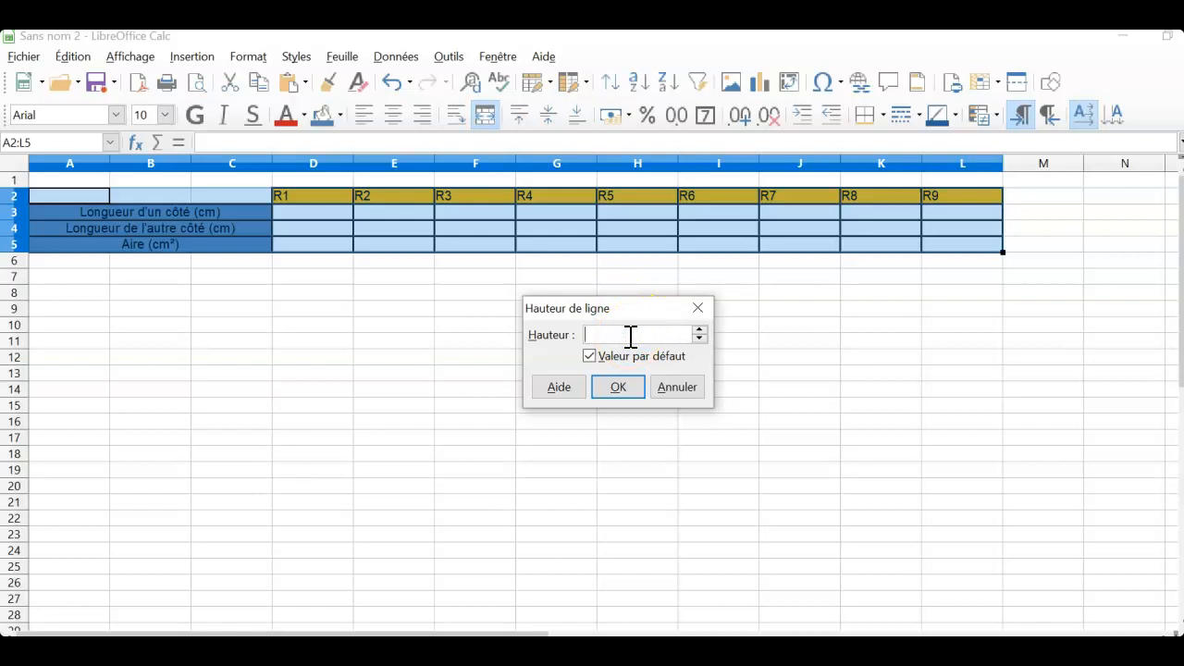
left_click(628, 355)
left_click(624, 388)
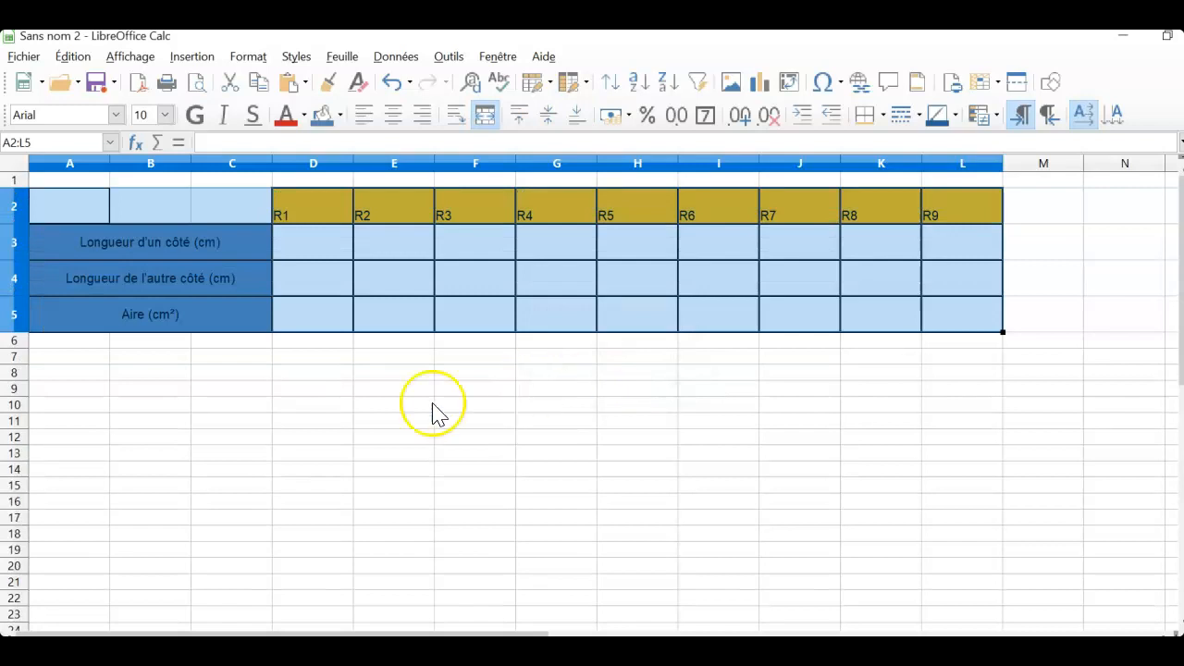
left_click(258, 435)
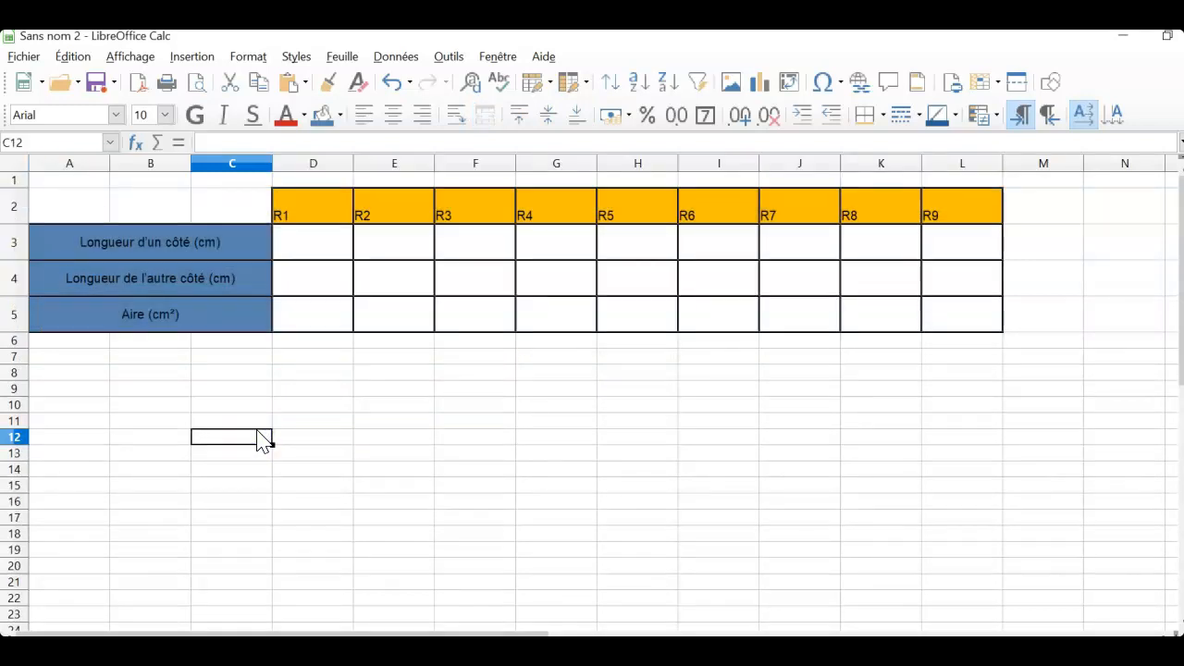
- Narrow columns D to L of the table to about two thirds of the default column width
left_click_drag(311, 206, 952, 321)
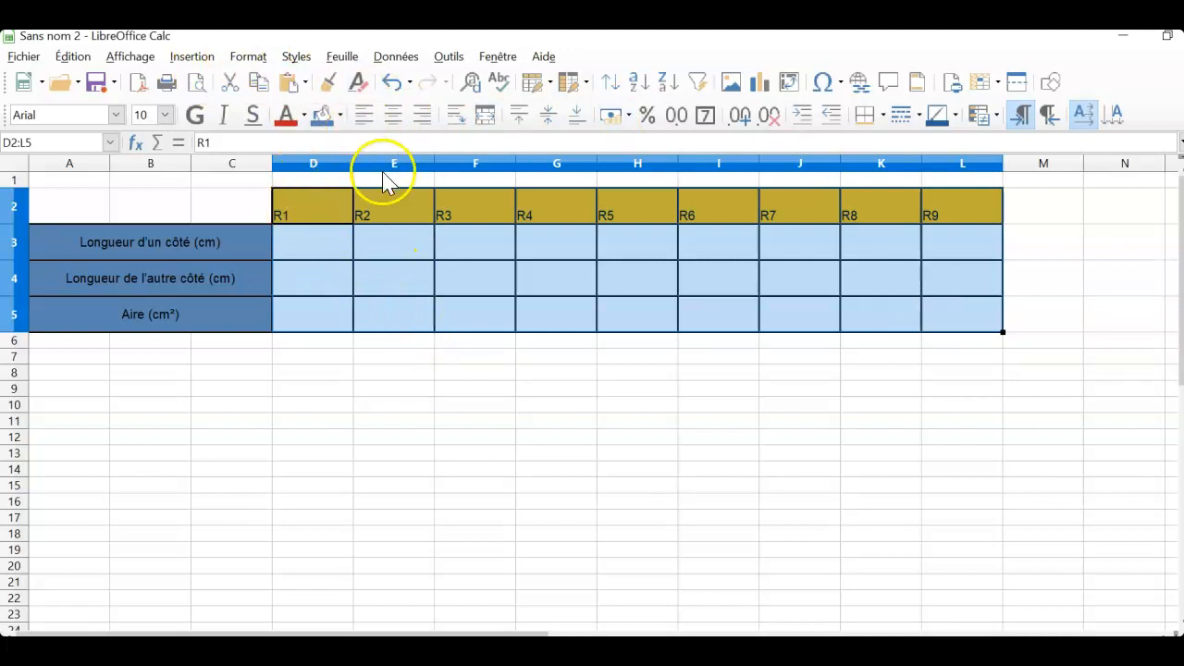
left_click(247, 56)
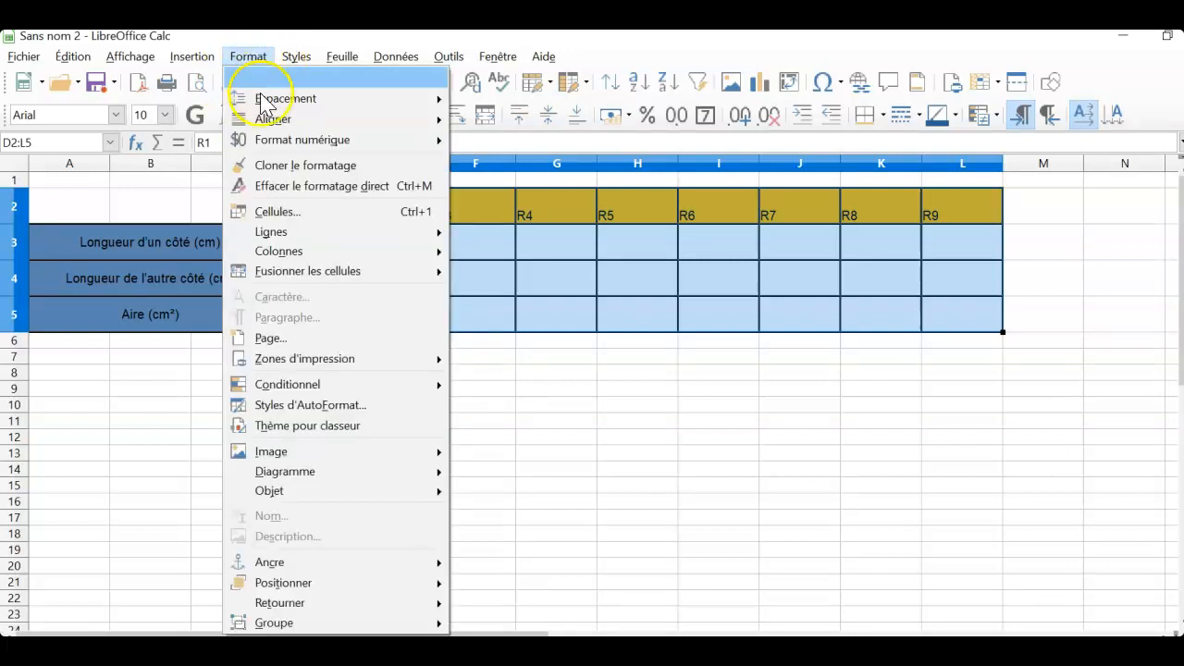
mouse_move(290, 257)
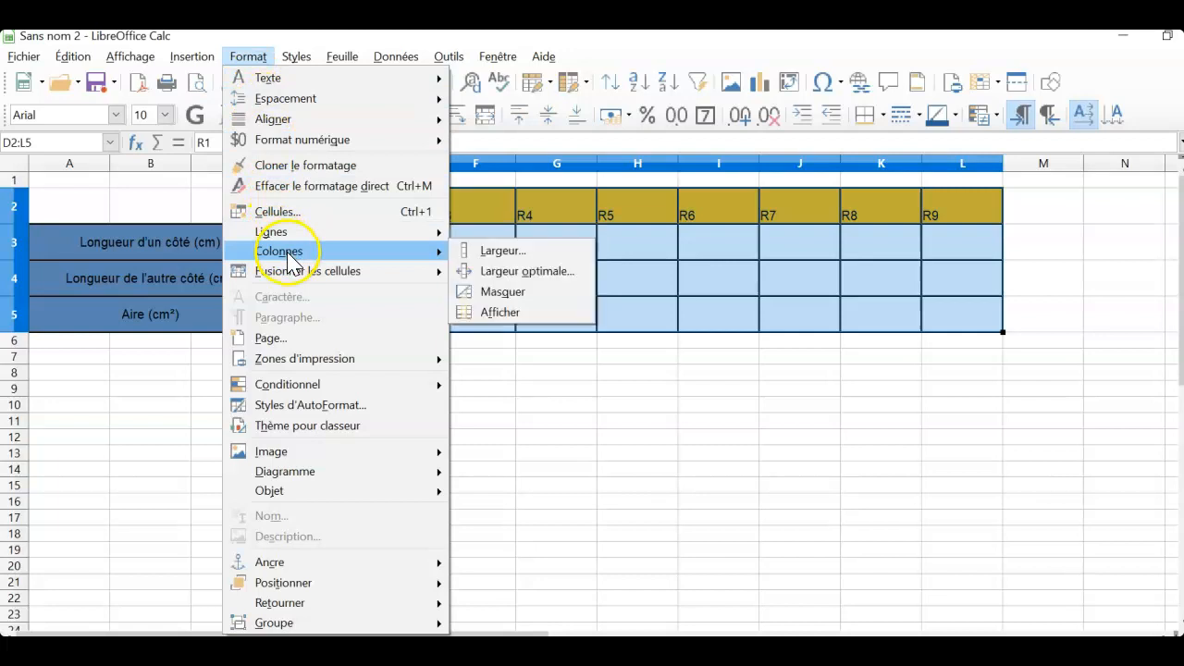
left_click(481, 255)
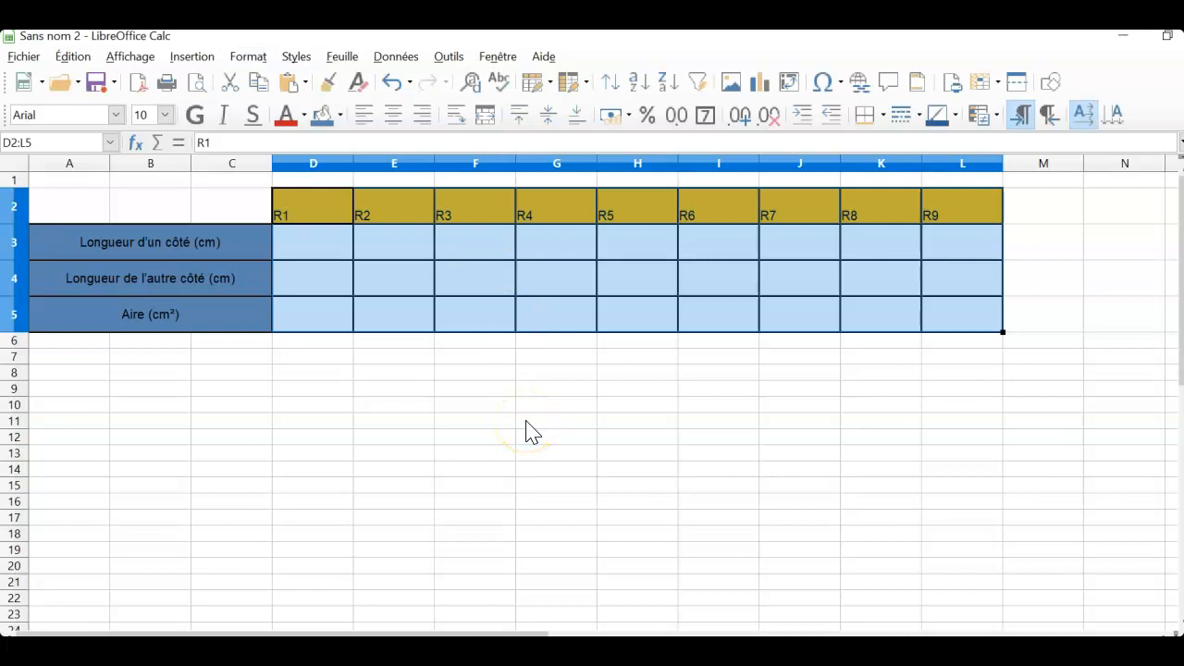
left_click(248, 56)
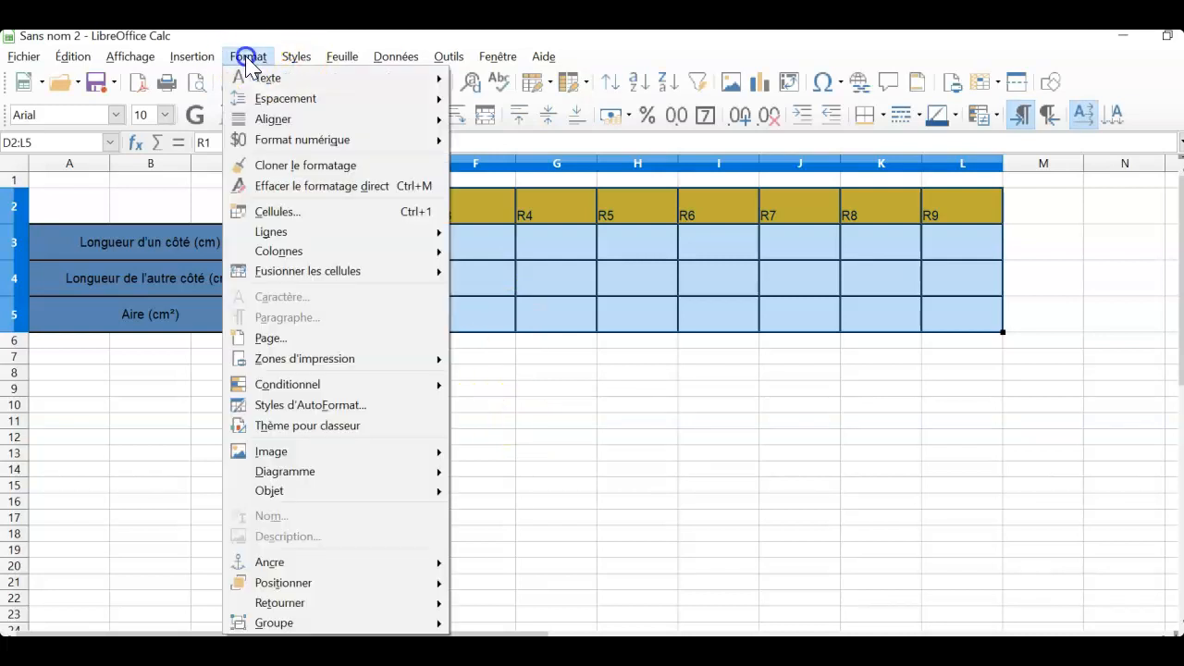
mouse_move(357, 250)
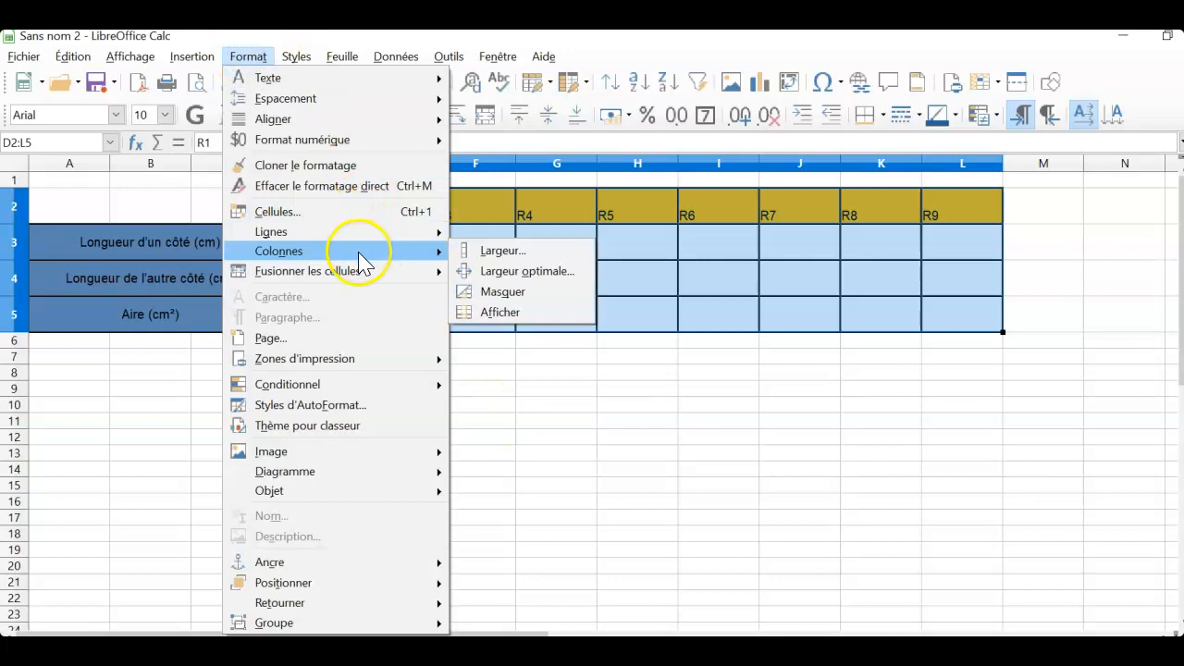
left_click(486, 251)
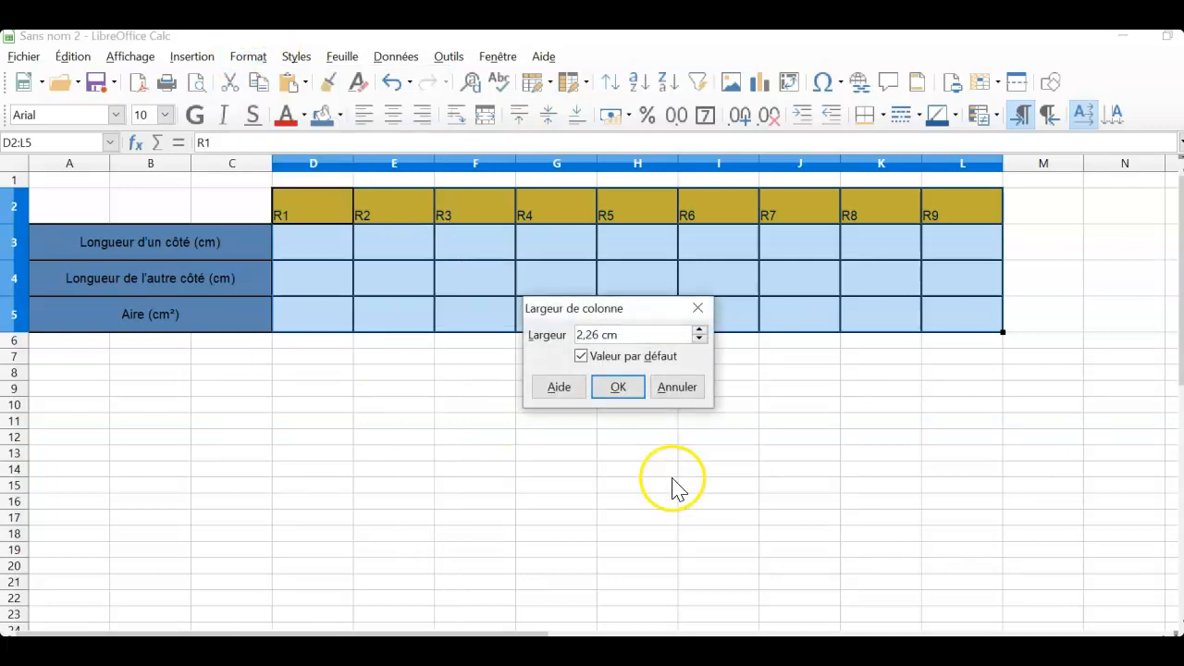
left_click(628, 334)
key("BackSpace")
key("BackSpace")
key("BackSpace")
key("BackSpace")
key("BackSpace")
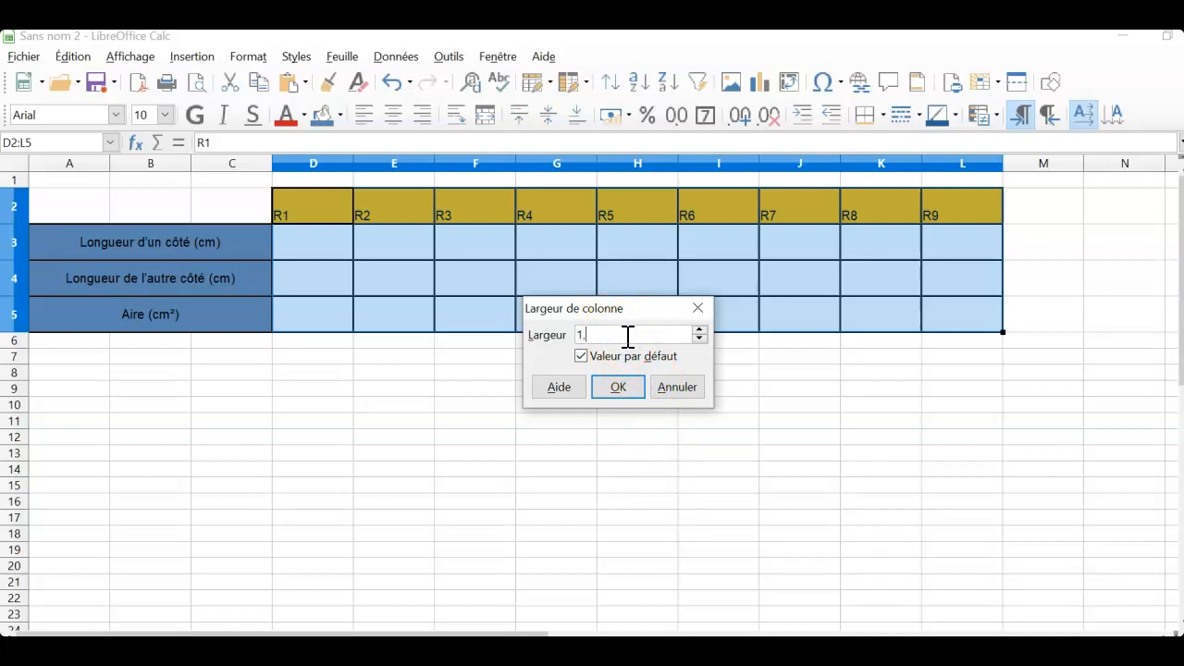
left_click(618, 388)
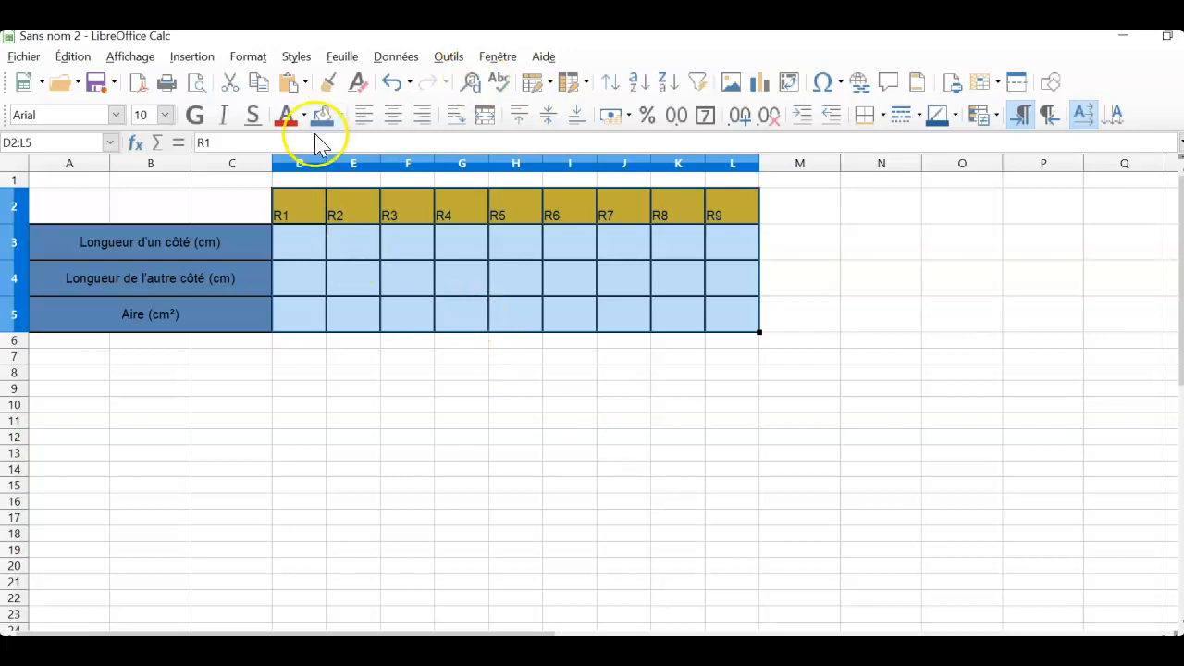
- Enter 1 in D3 and 2 in E3, and extend the series across row 3 up to 9 in L3
left_click(292, 248)
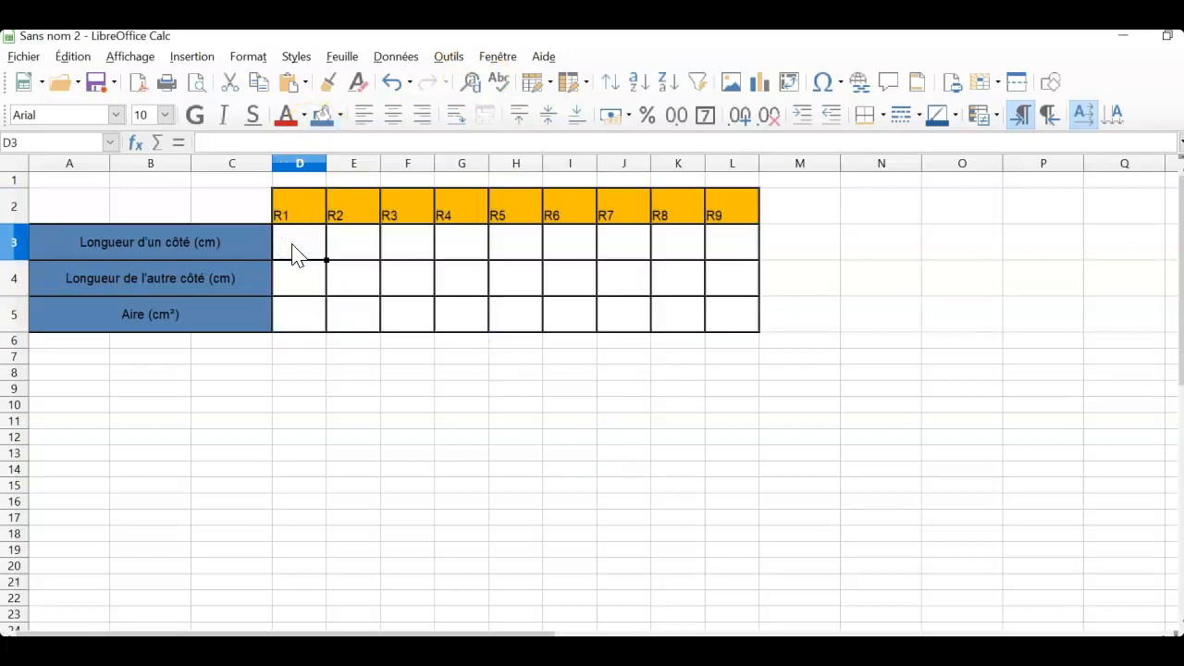
type("1")
left_click(360, 244)
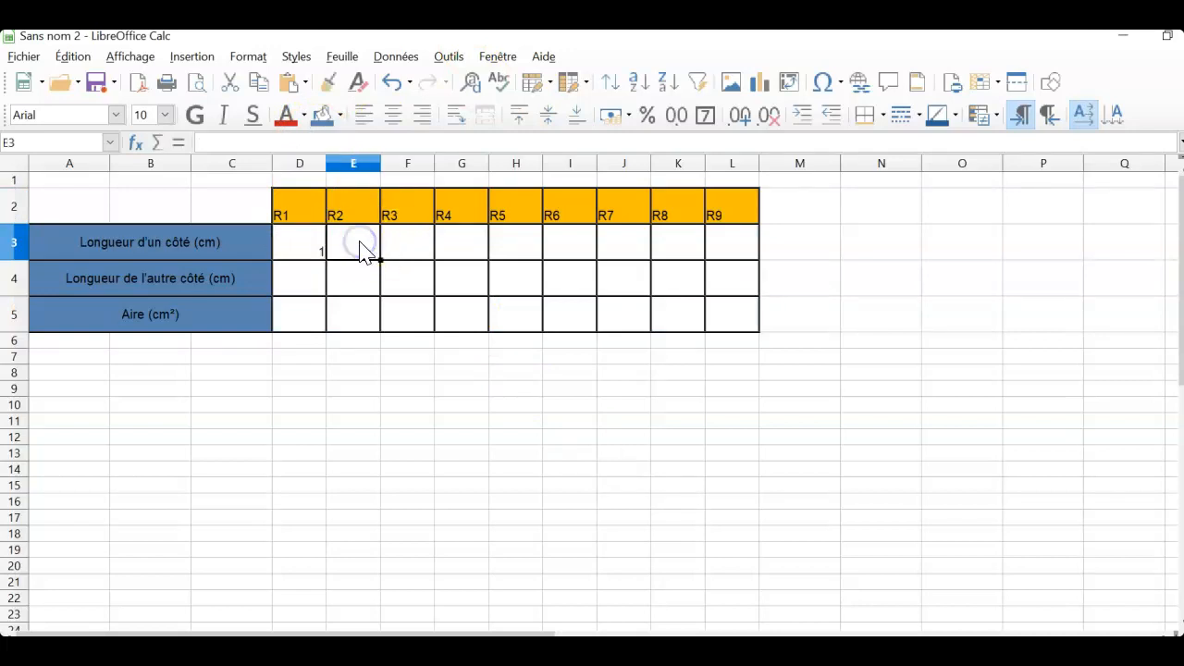
type("2")
left_click(362, 347)
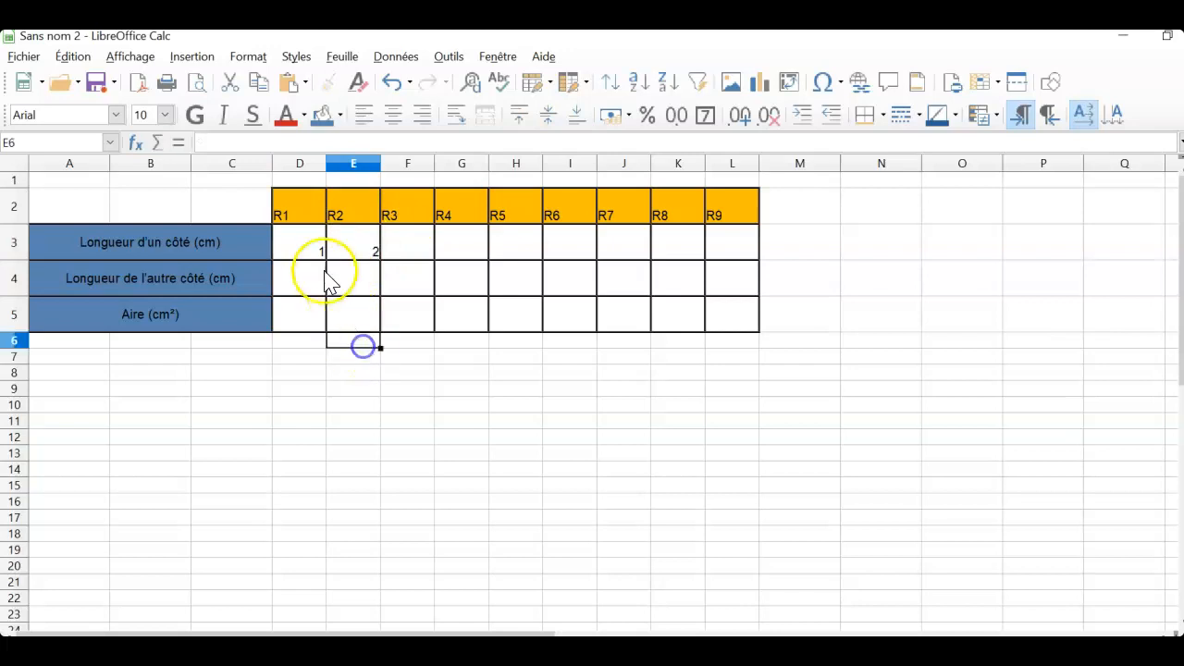
left_click_drag(299, 243, 749, 261)
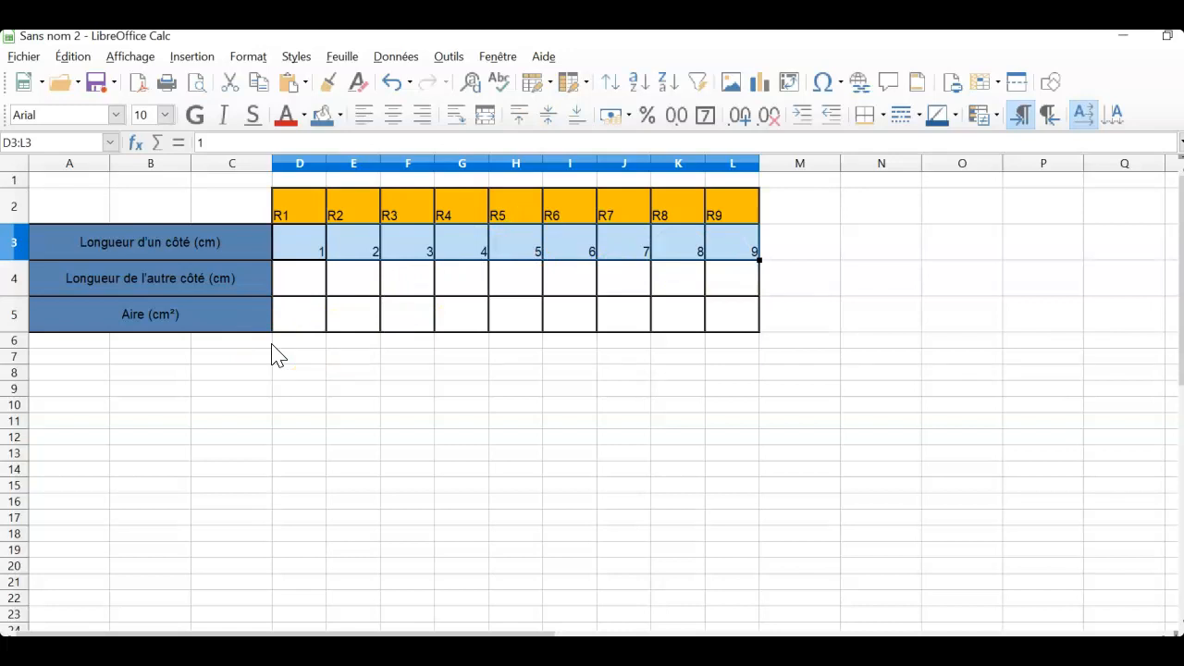
- Consult the rectangles' perimeter in the Word file Document1, and back in the Calc sheet Sans nom 2 enter =20/2-D3 in cell D4
left_click(300, 281)
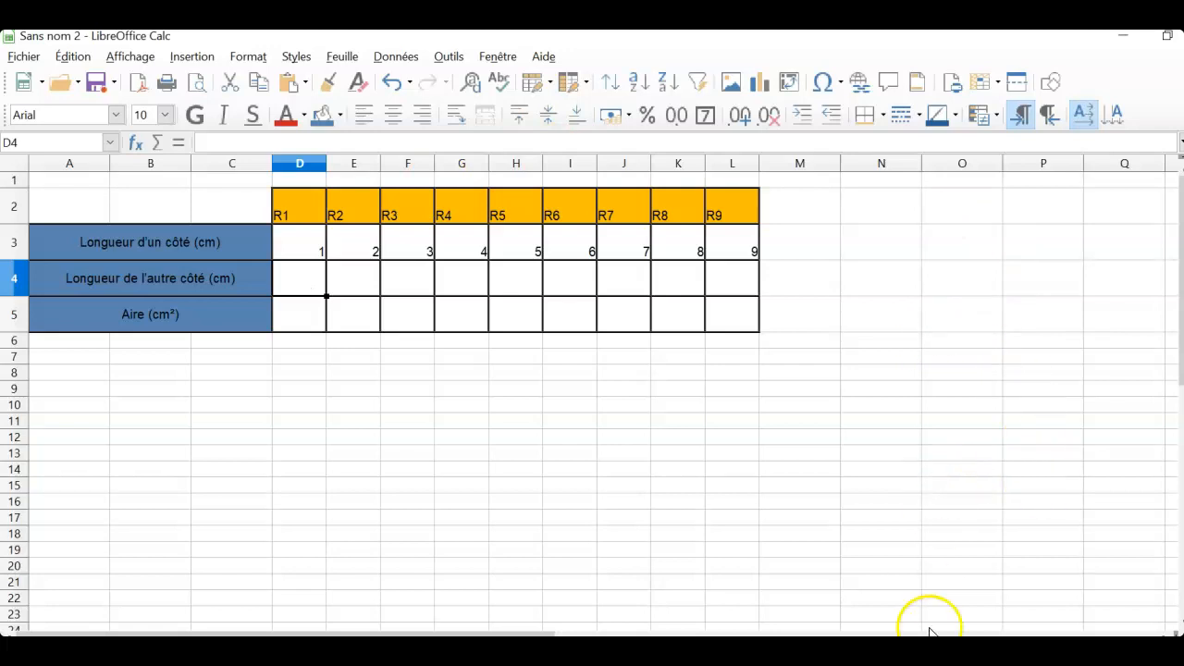
mouse_move(924, 649)
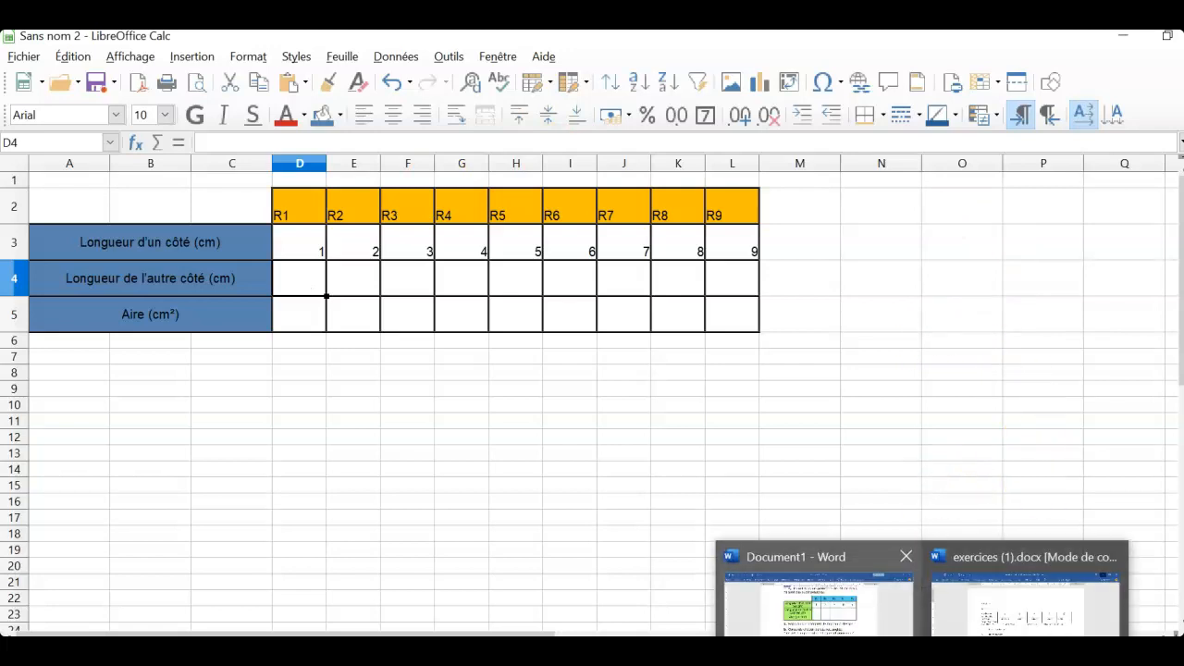
left_click(818, 591)
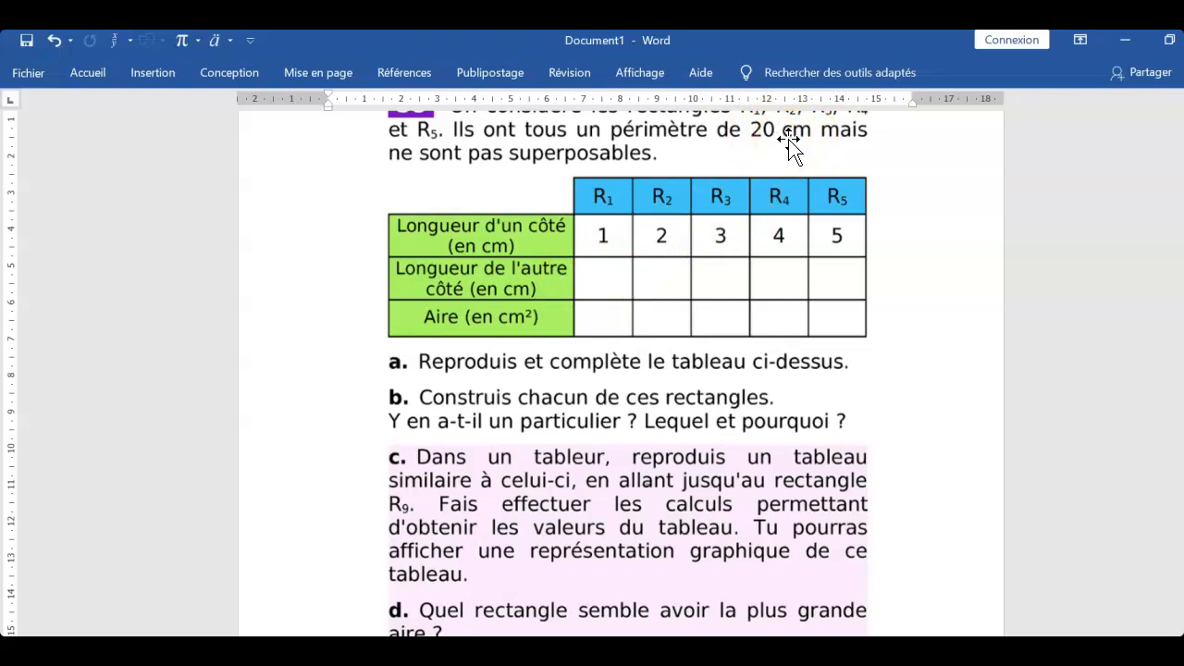
left_click(608, 232)
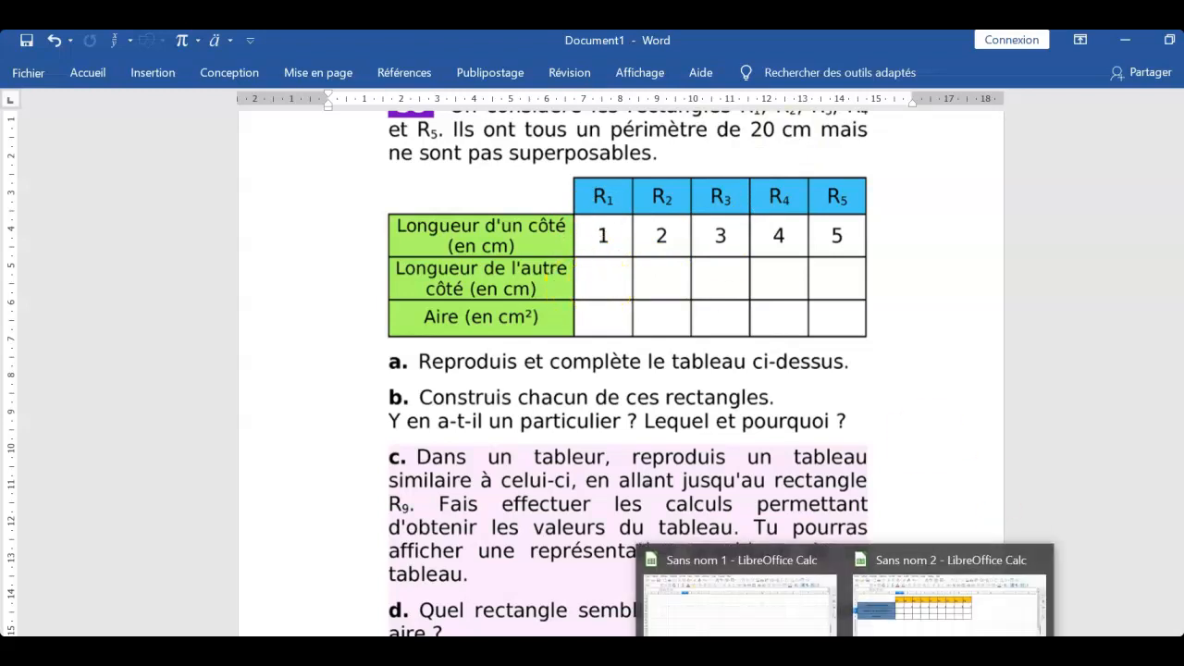
left_click(948, 592)
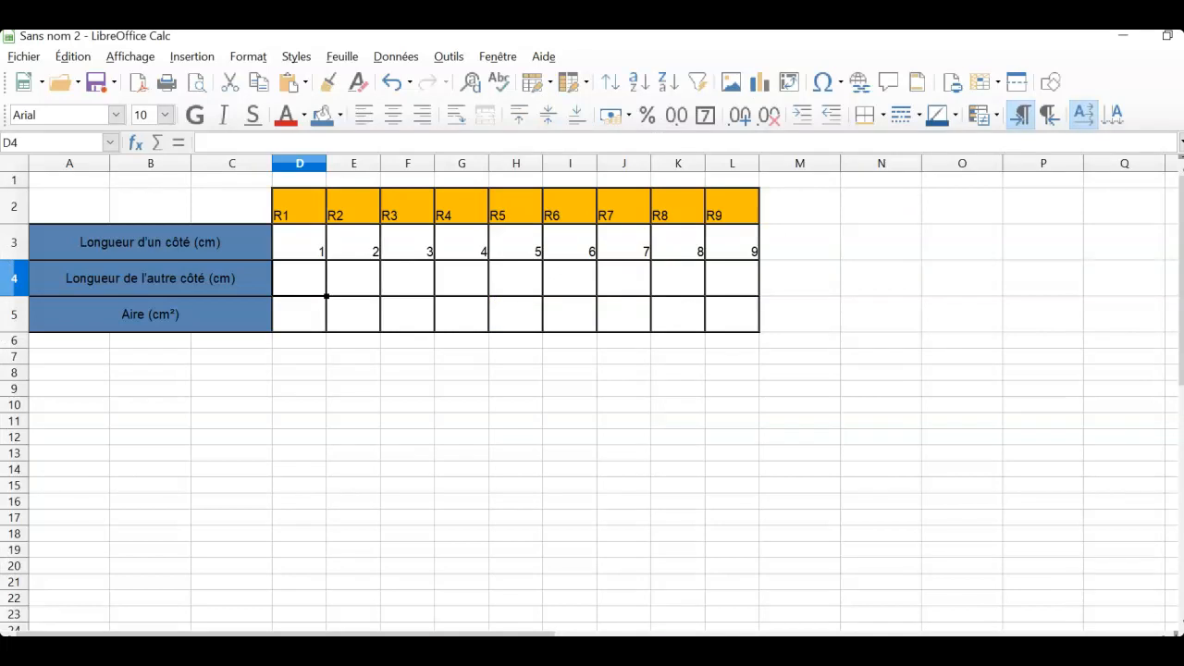
left_click(180, 145)
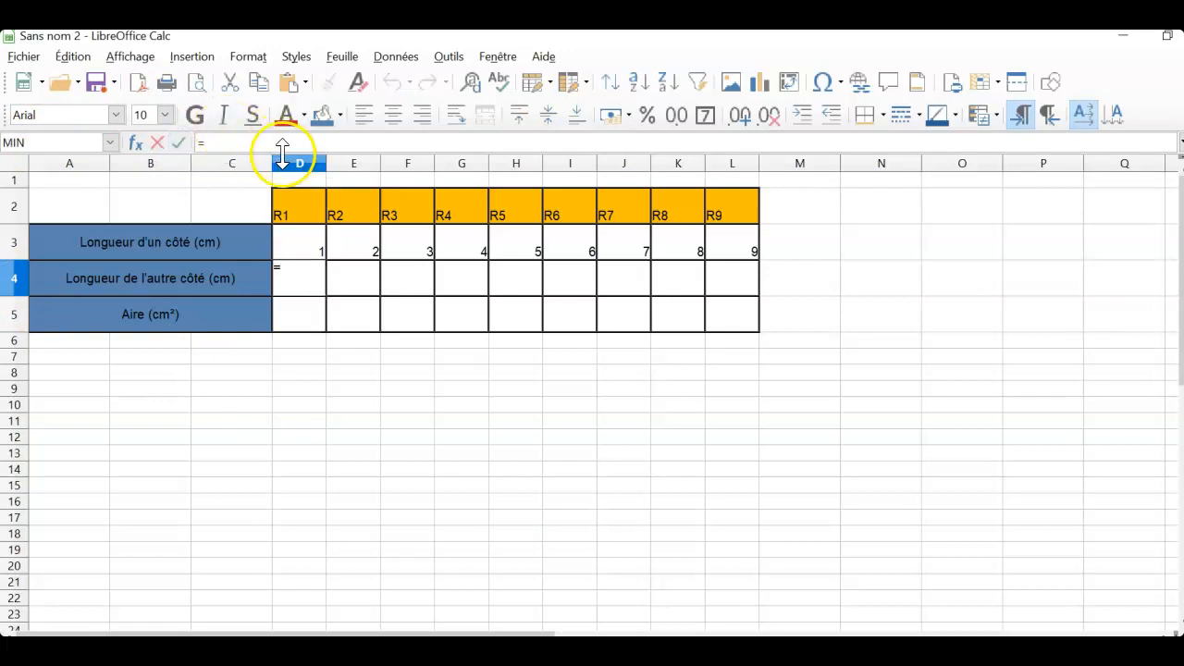
left_click(227, 139)
type("20/2")
left_click(295, 250)
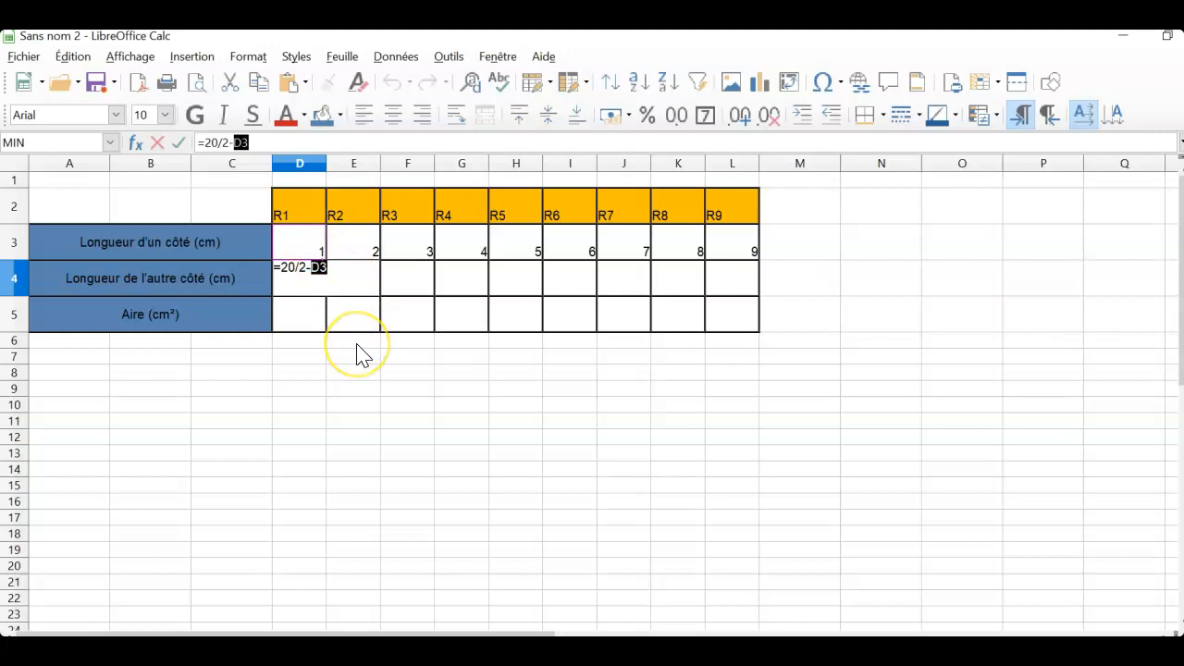
key("Return")
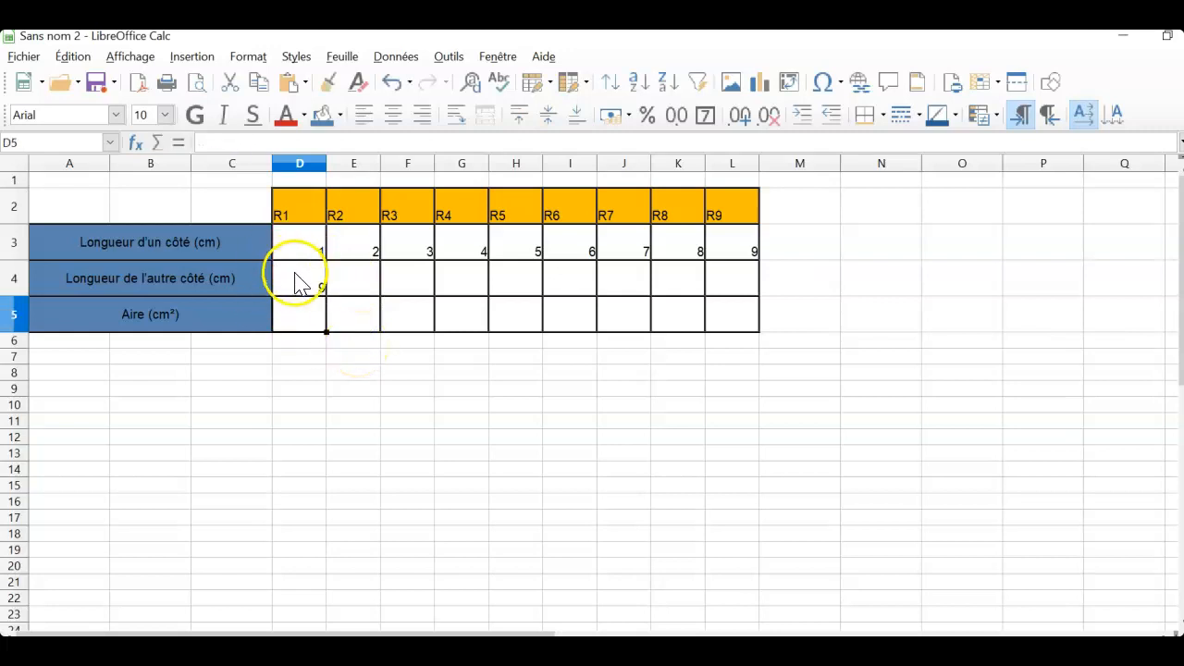
- Extend the D4 formula for the other side length across row 4 to cell L4
left_click(299, 283)
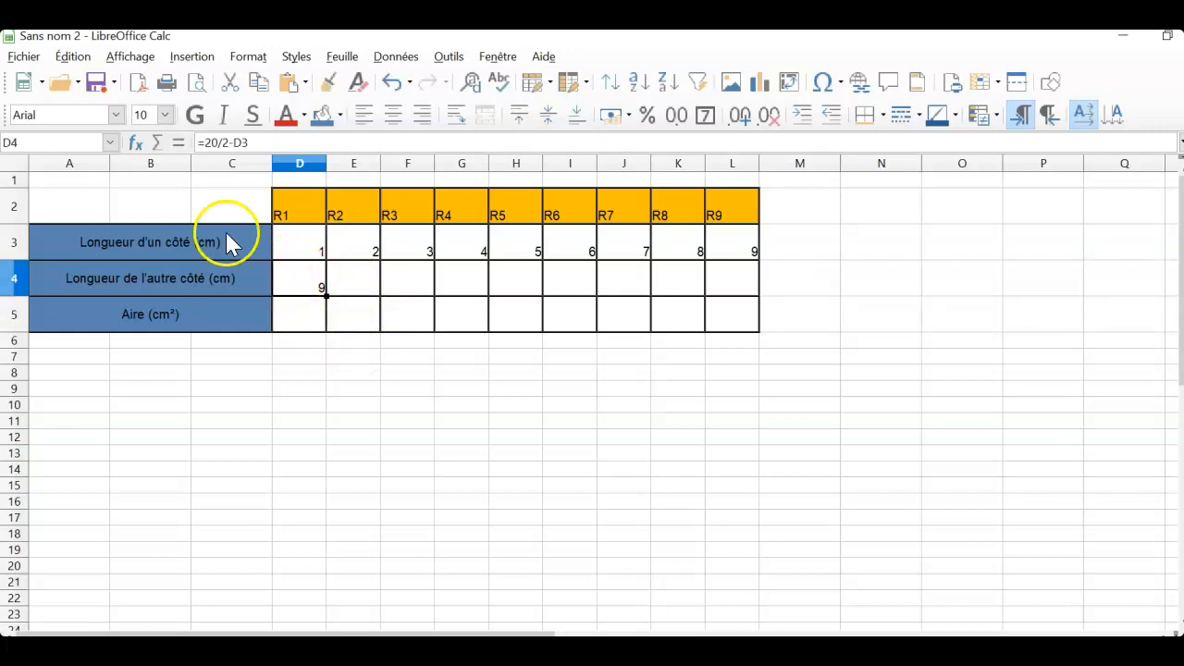
left_click_drag(327, 296, 755, 290)
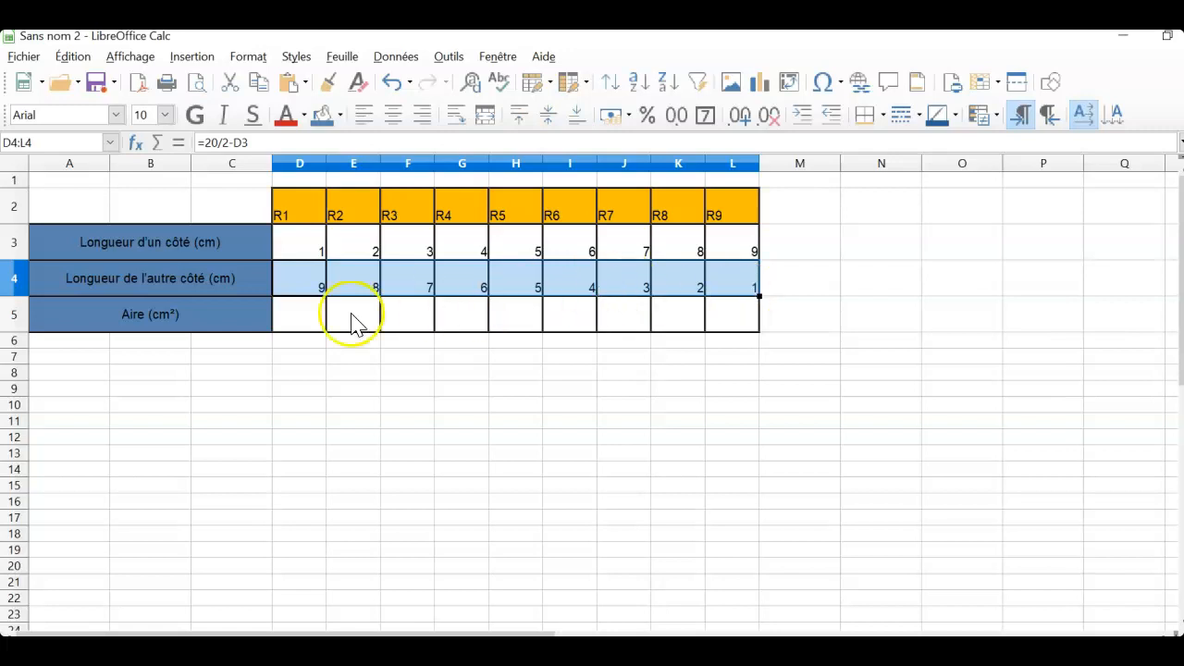
- Enter the area formula =D3*D4 in cell D5 and extend it across row 5 to L5
left_click(289, 321)
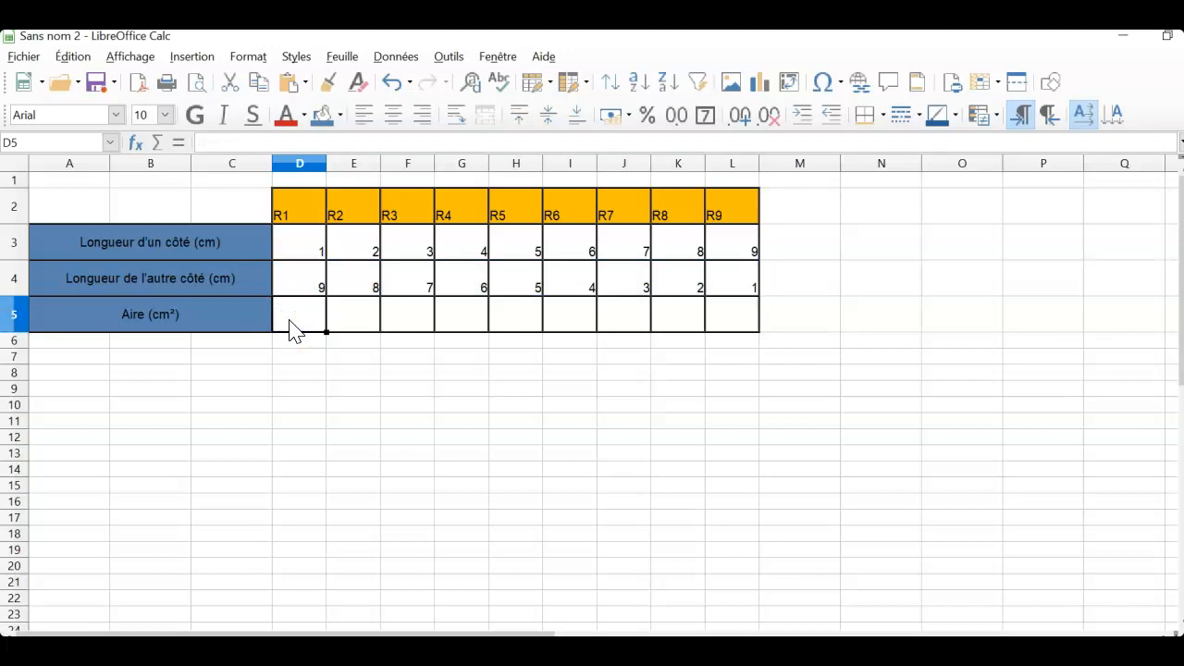
left_click(308, 329)
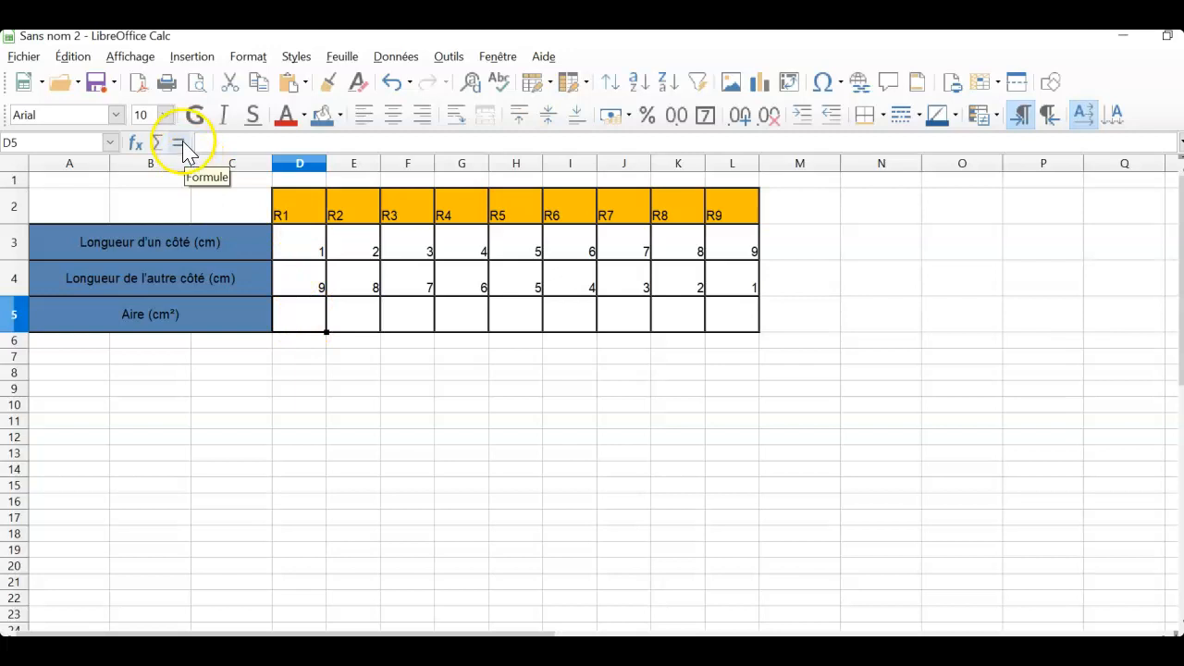
left_click(179, 143)
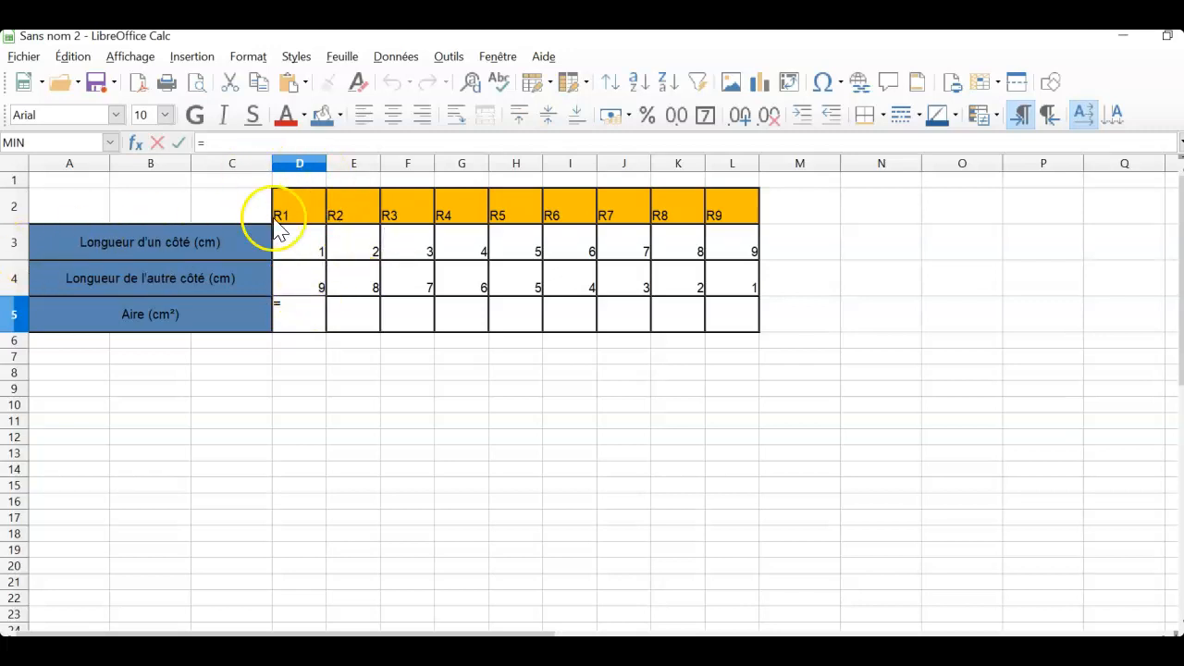
left_click(312, 245)
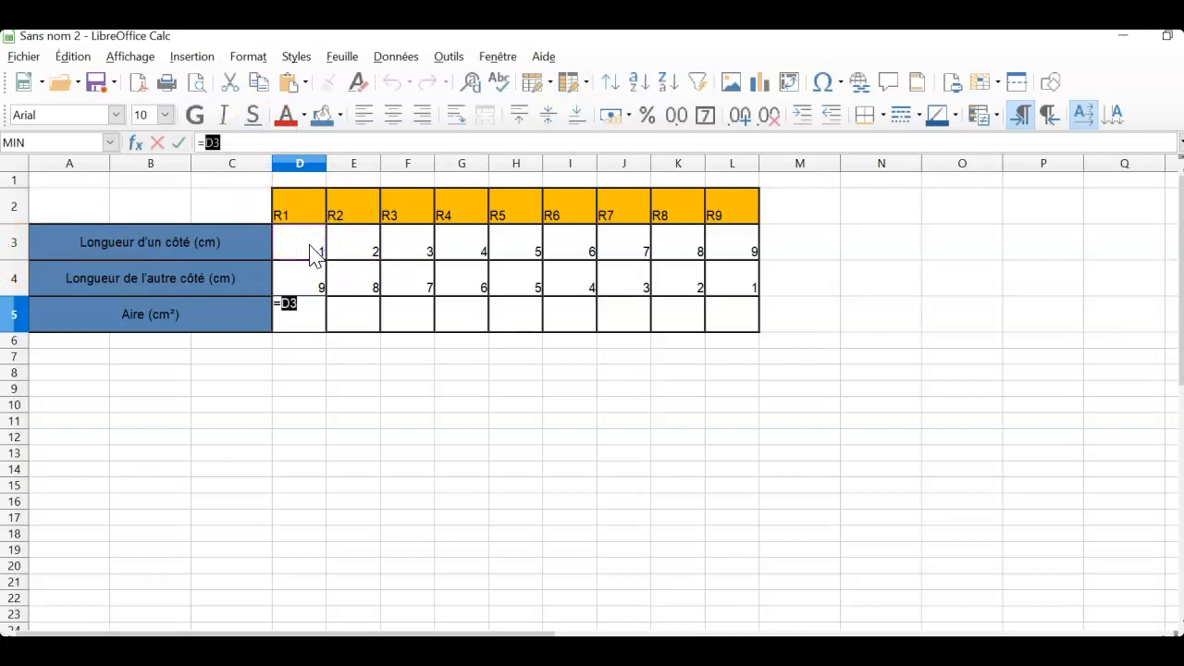
type("*")
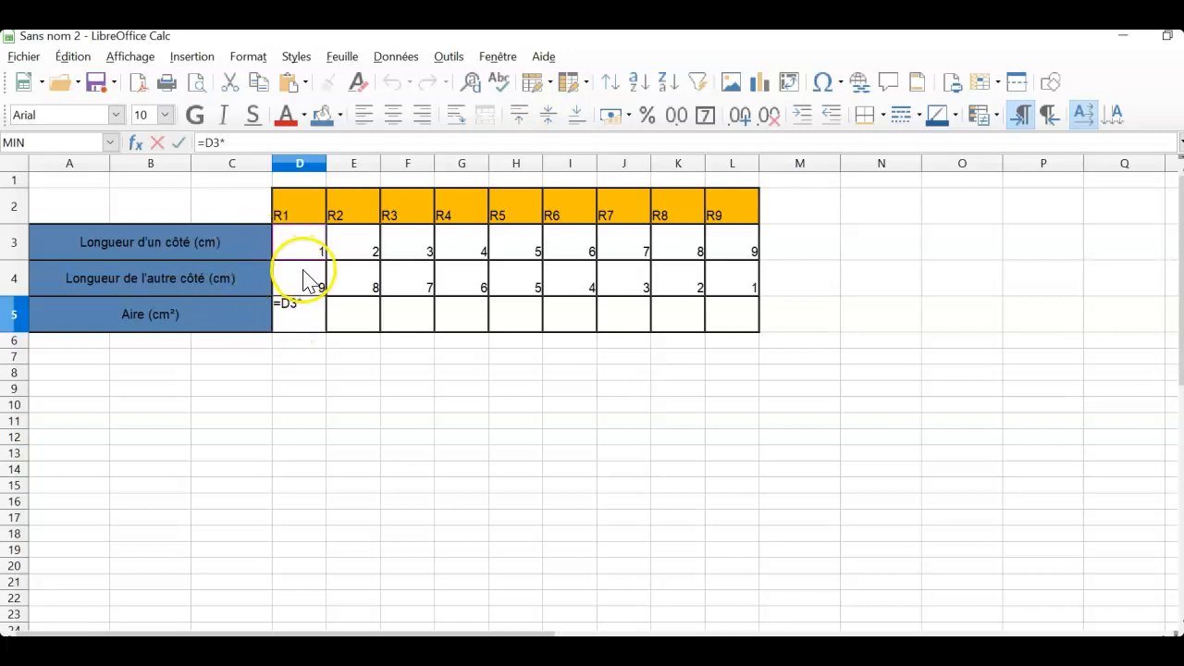
left_click(306, 279)
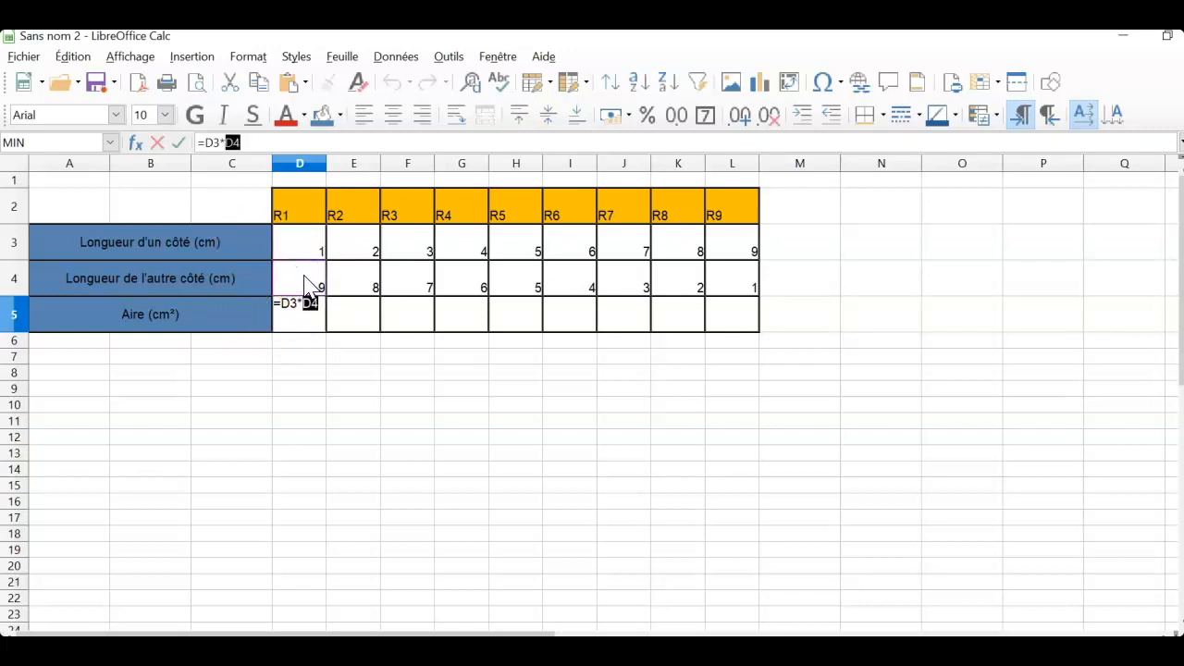
key("Return")
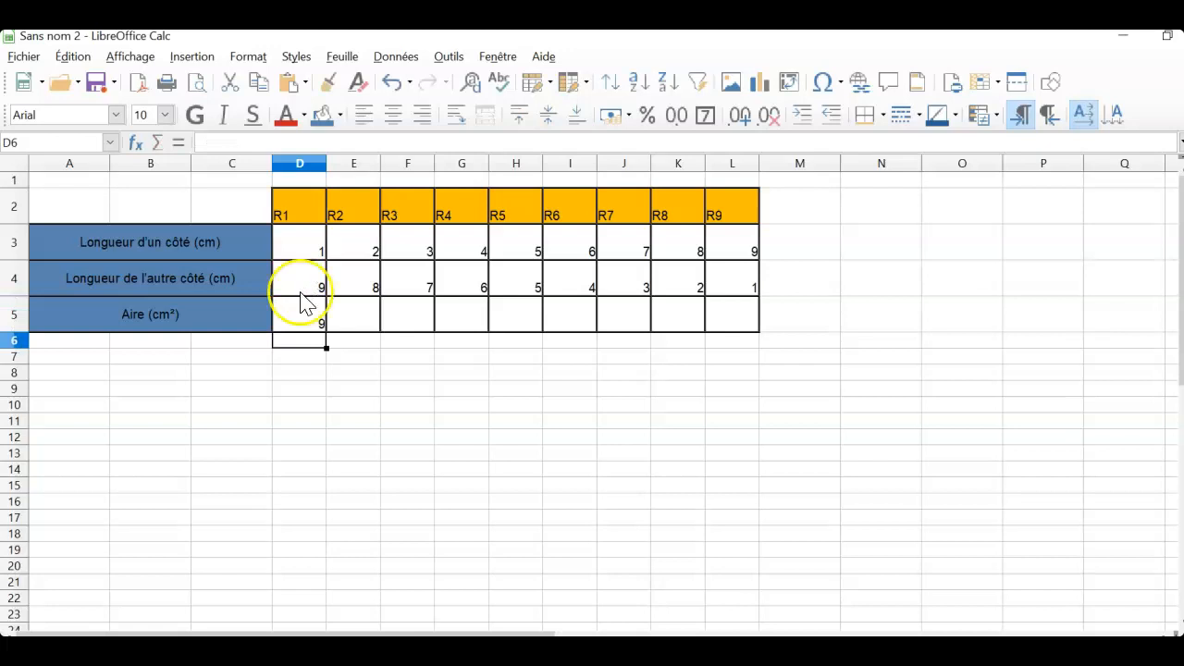
left_click(304, 311)
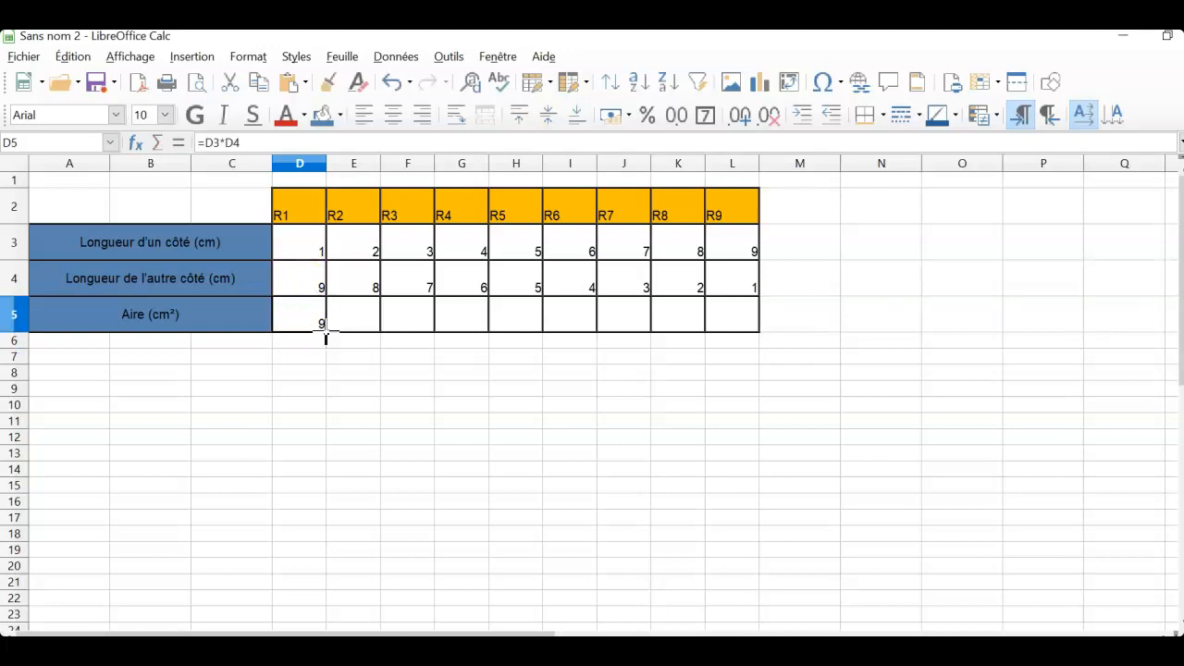
left_click_drag(326, 331, 755, 333)
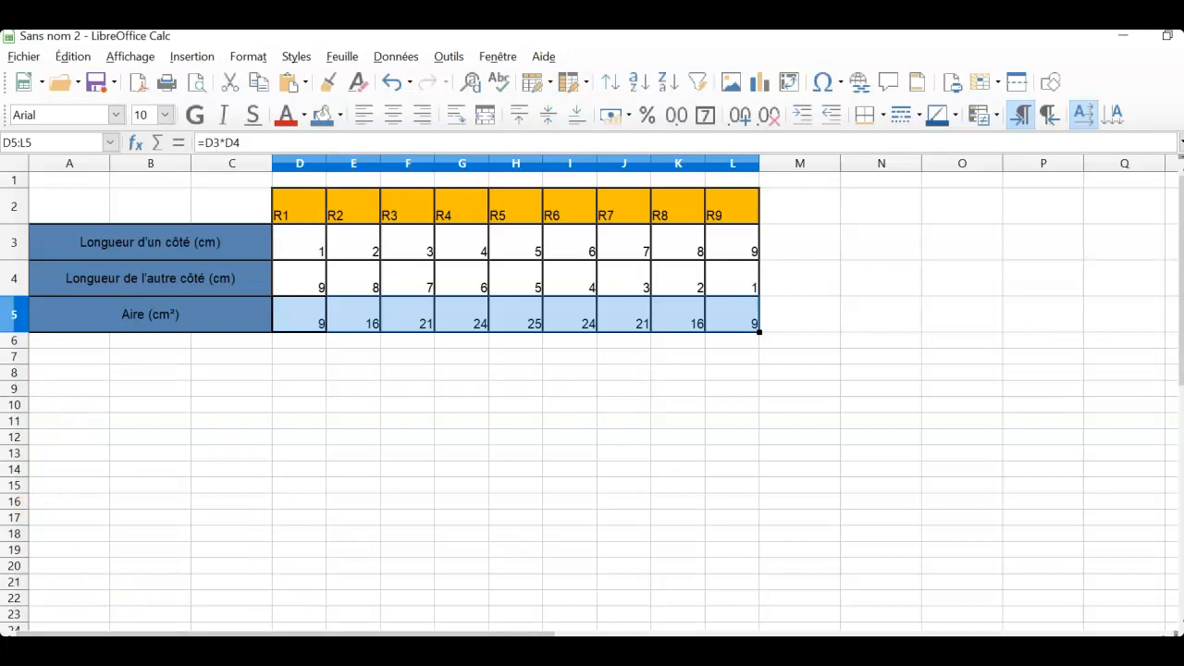
left_click(315, 208)
left_click_drag(315, 208, 736, 219)
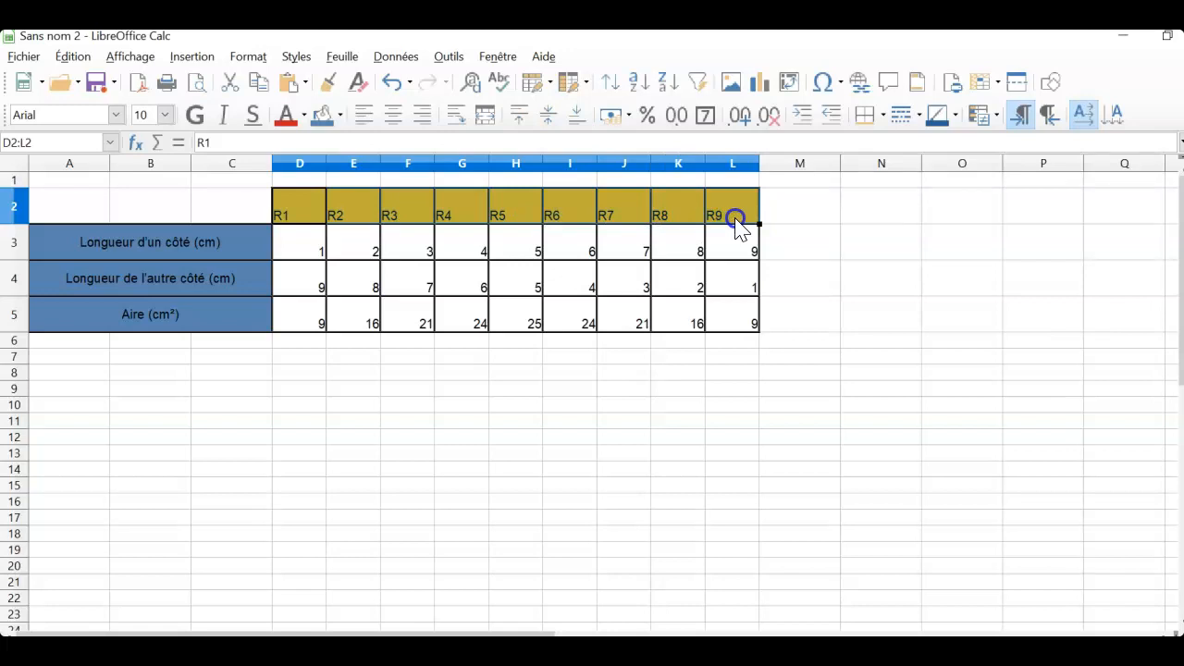
left_click_drag(737, 222, 343, 324)
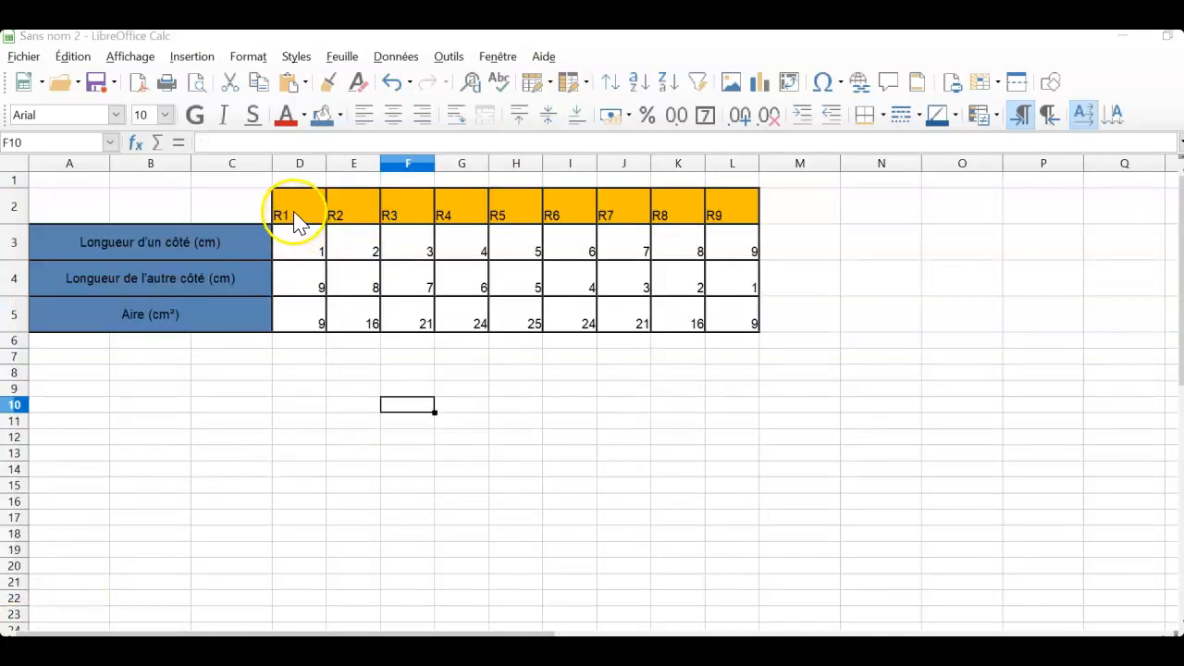
- Insert a normal column chart from the rectangle names in D2:L2 and the areas in D5:L5
left_click_drag(296, 220, 720, 219)
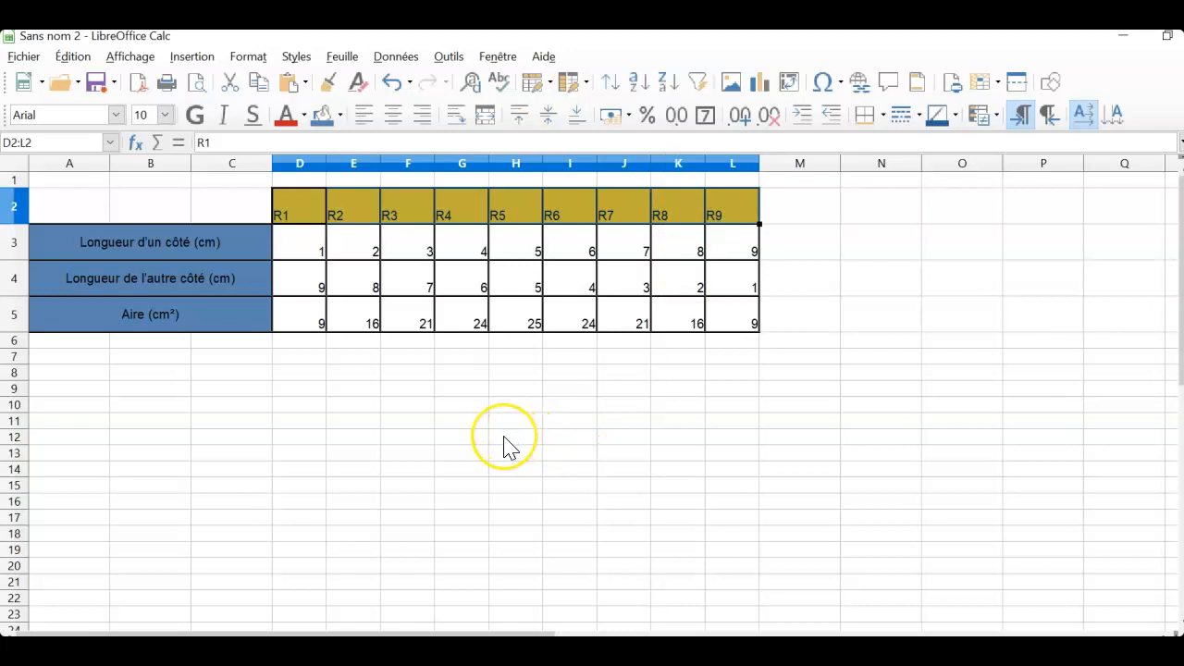
left_click_drag(302, 317, 720, 305)
left_click(315, 319)
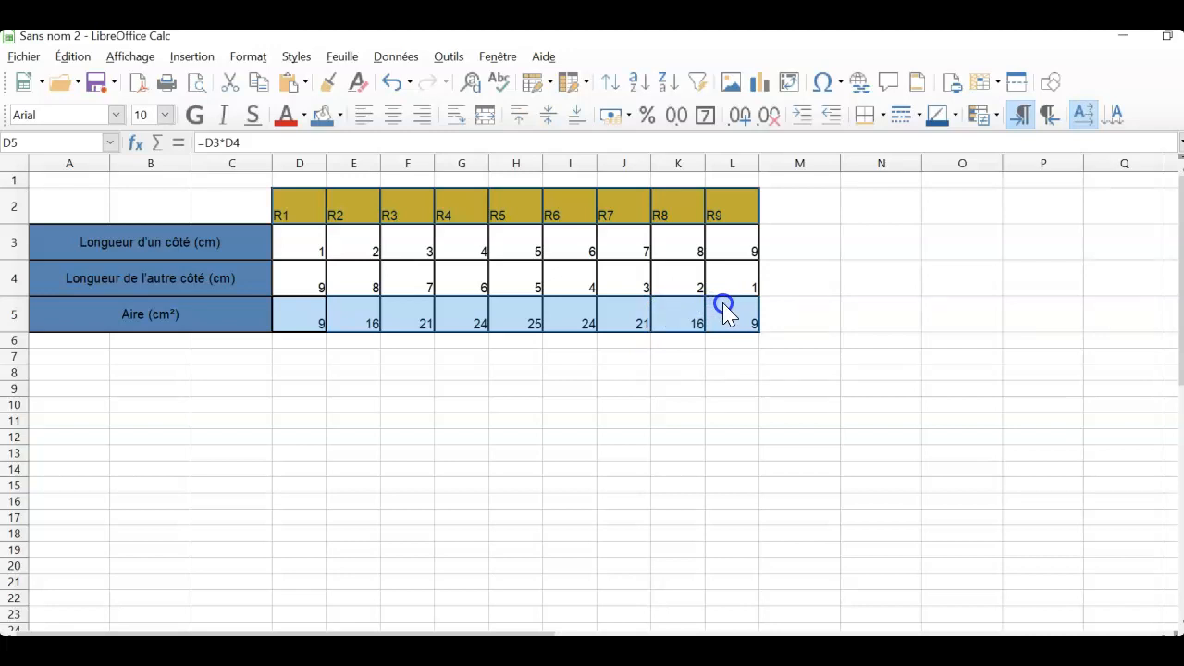
left_click(760, 83)
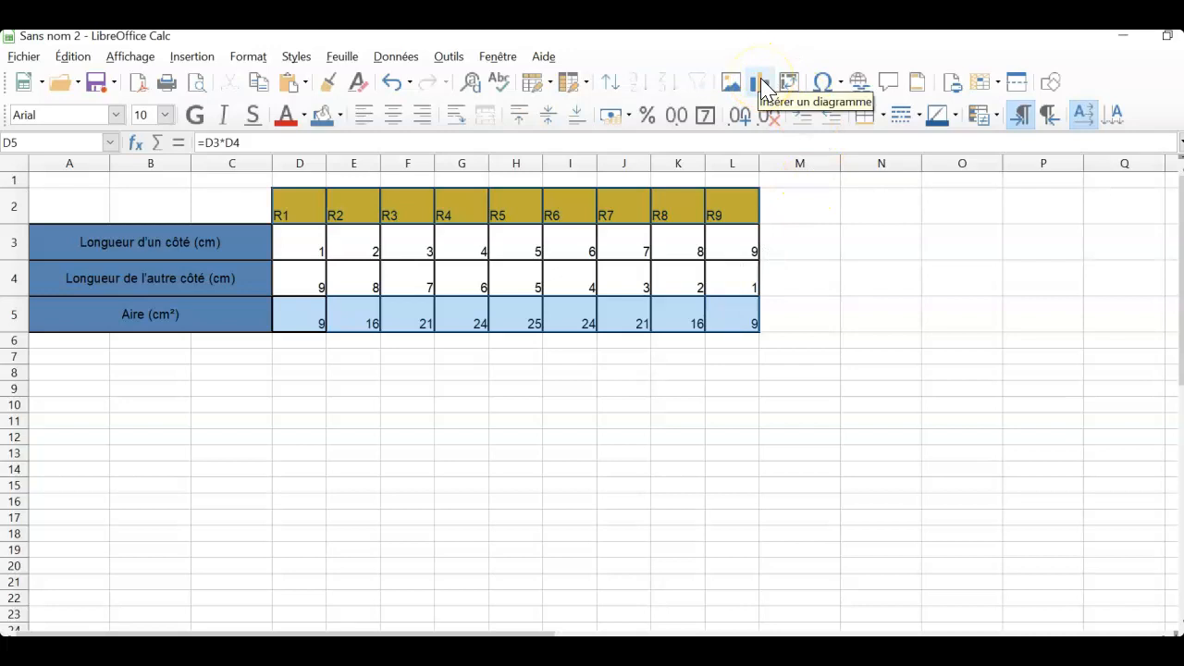
left_click(760, 83)
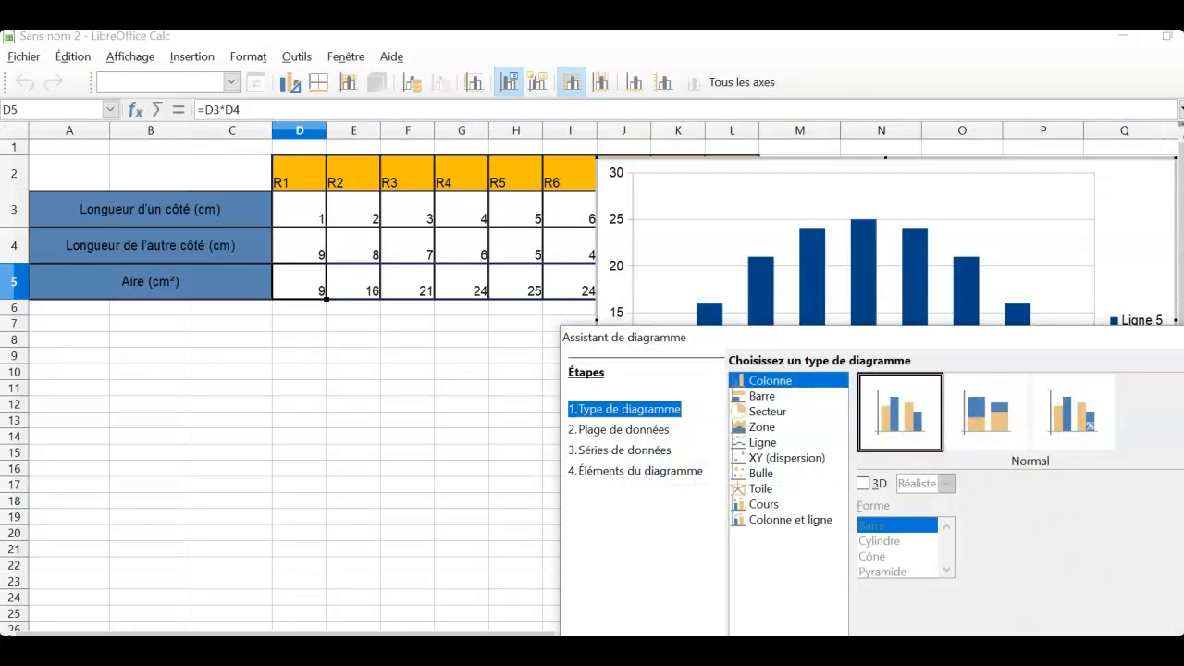
key("Return")
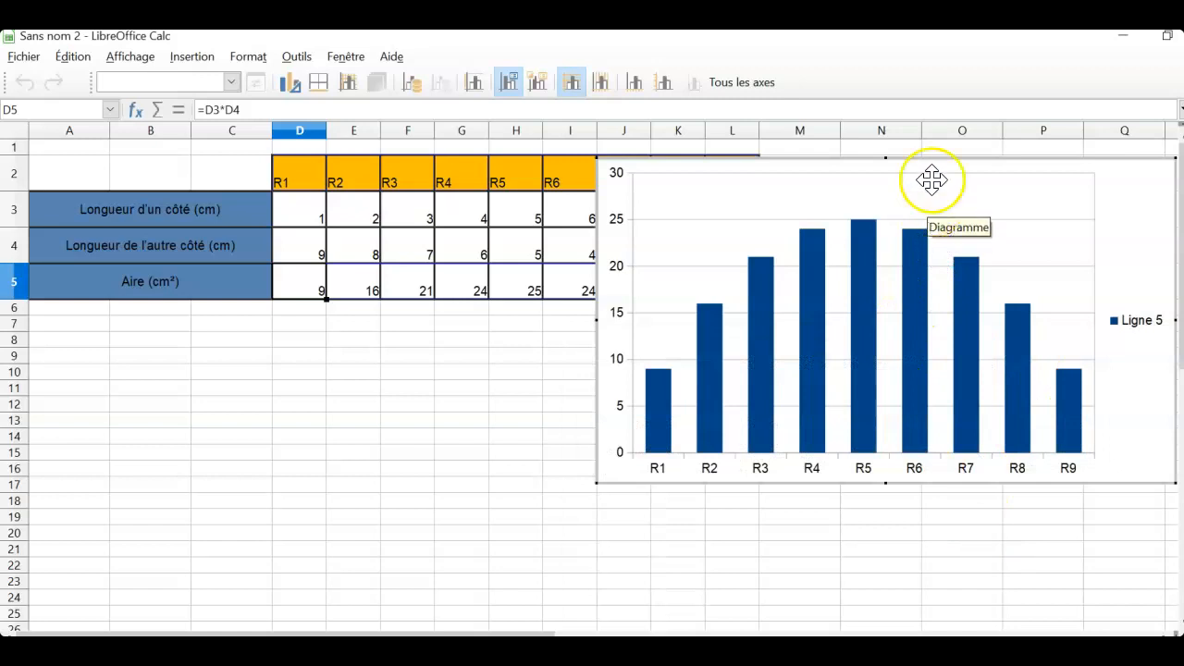
- Place the column chart below the table over about rows 7 to 25, and widen it to begin near the start of column H
left_click_drag(914, 193, 682, 404)
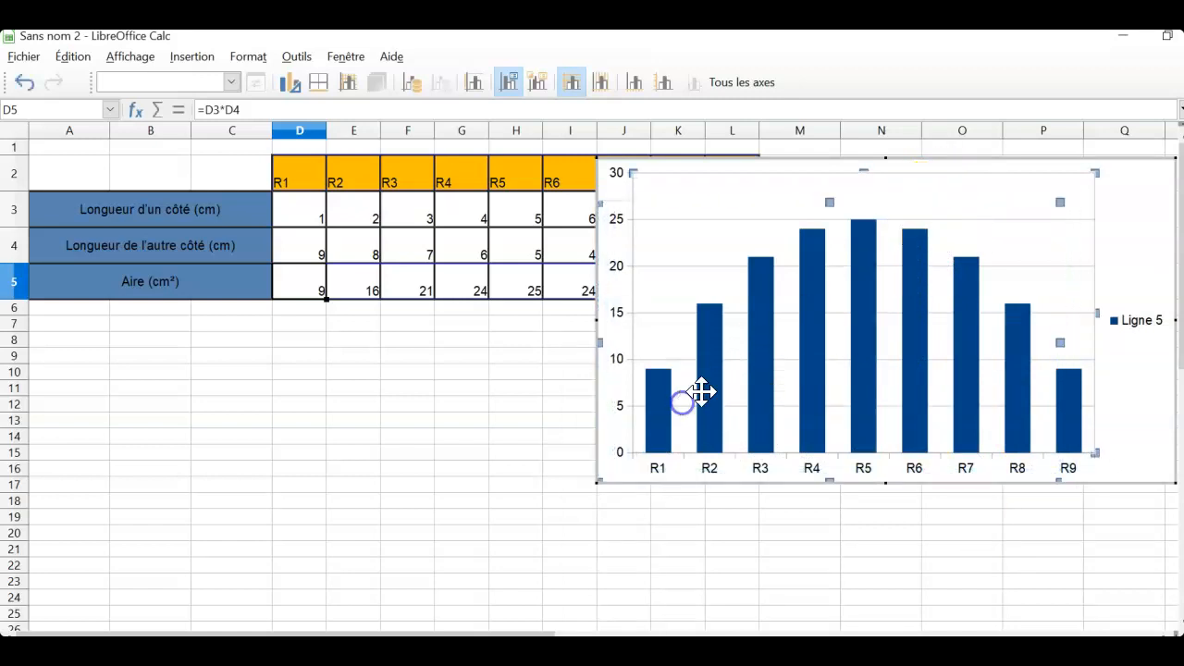
double_click(856, 185)
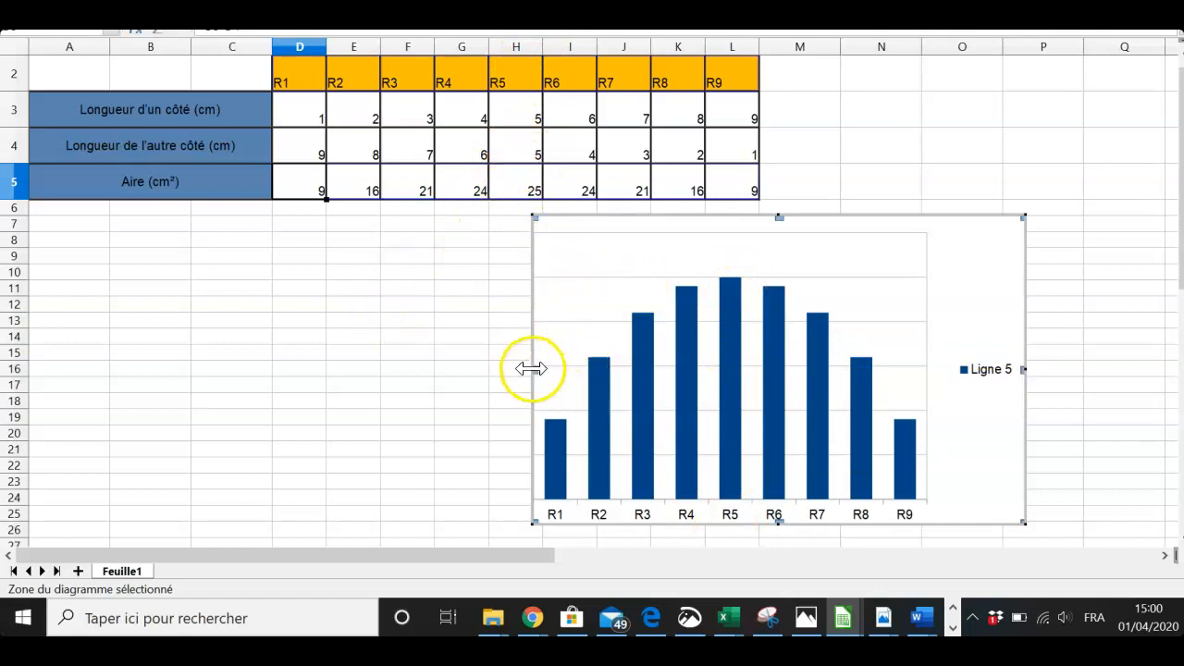
left_click_drag(534, 369, 484, 368)
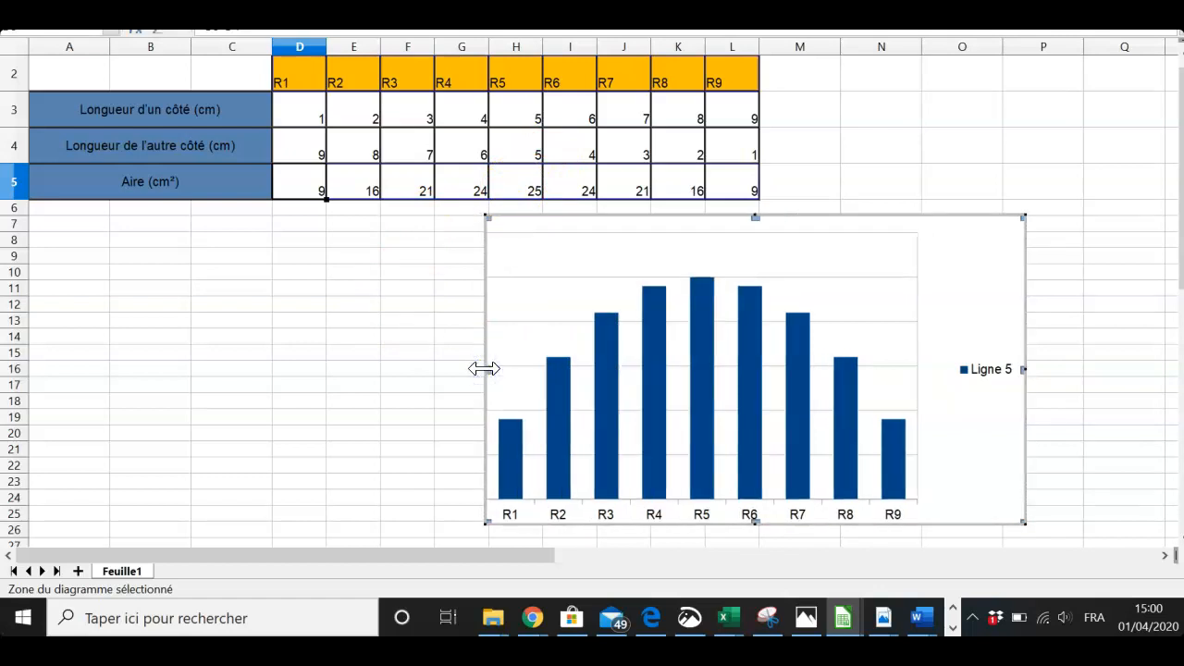